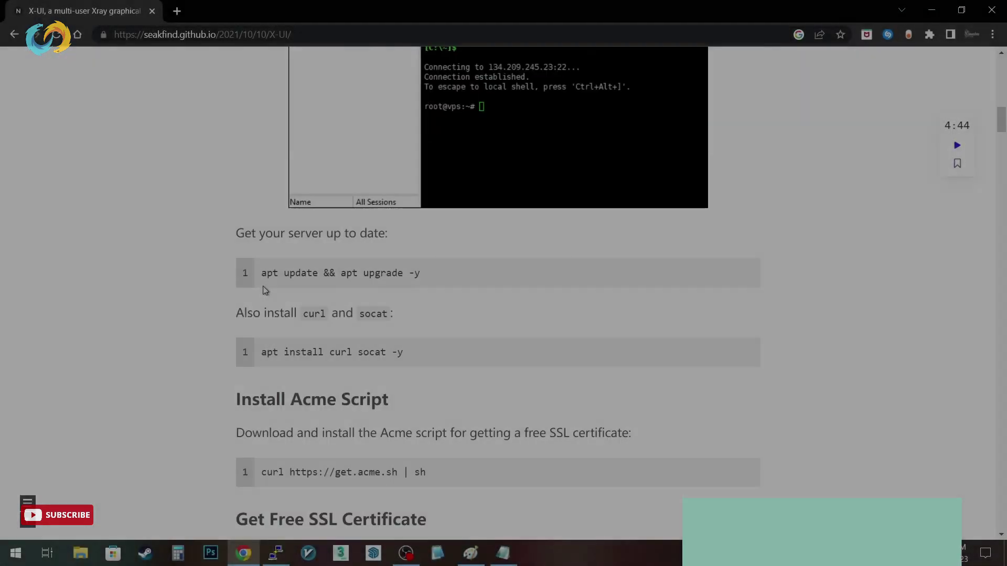
# Scroll the seakfind.github.io X-UI guide past the certificate steps to the install-script heading
pyautogui.moveTo(237, 260); pyautogui.dragTo(440, 262)
pyautogui.scroll(-3, 367, 247)
pyautogui.click(342, 231)
pyautogui.scroll(-2, 344, 241)
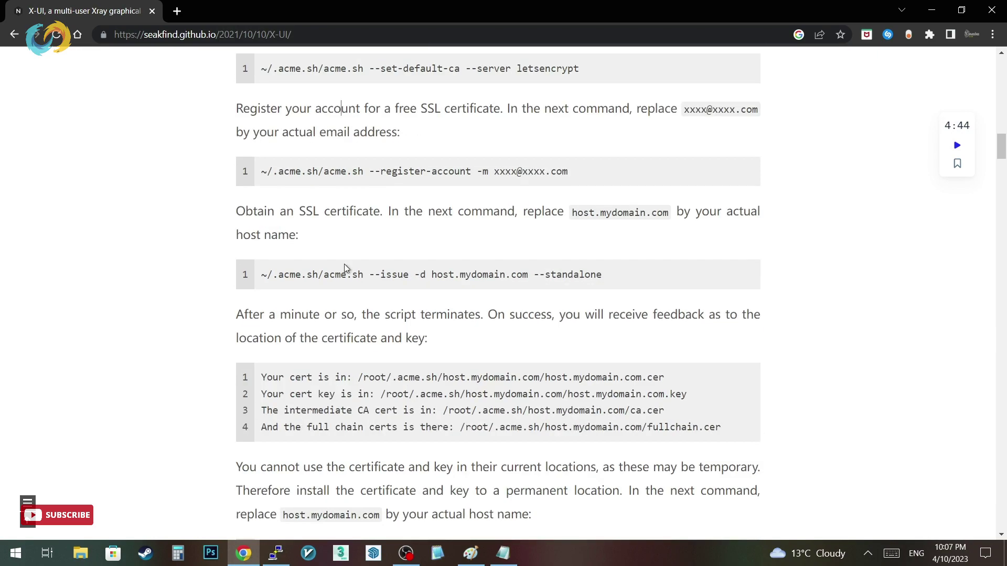
pyautogui.scroll(-4, 344, 266)
pyautogui.scroll(-1, 348, 267)
pyautogui.scroll(-3, 354, 266)
pyautogui.scroll(-4, 359, 267)
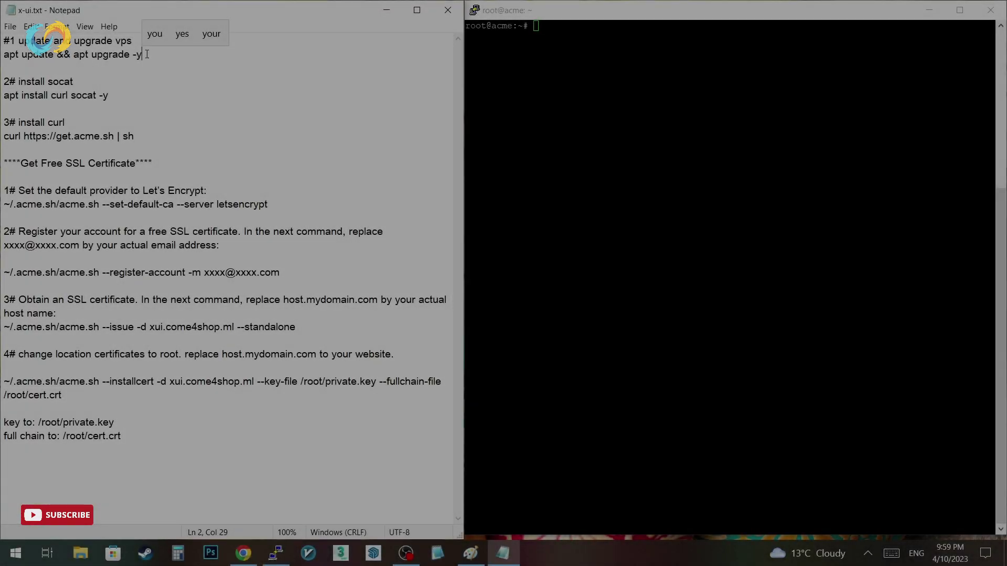
# Run the apt update and upgrade command from the notes on the server
pyautogui.moveTo(147, 56); pyautogui.dragTo(3, 55)
pyautogui.rightClick(669, 70)
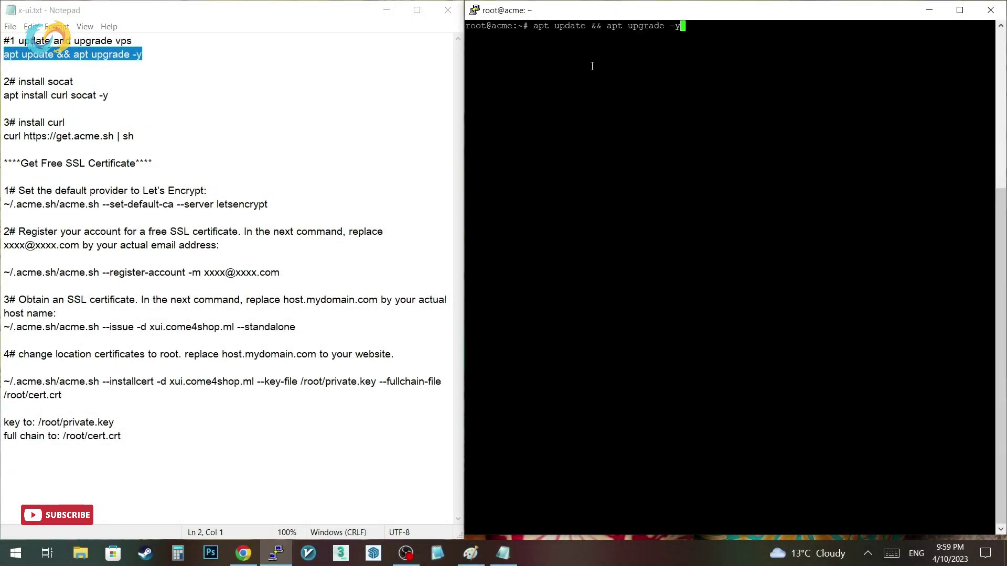
pyautogui.press('Return')
# Install curl and socat on the server with apt
pyautogui.moveTo(115, 95); pyautogui.dragTo(4, 95)
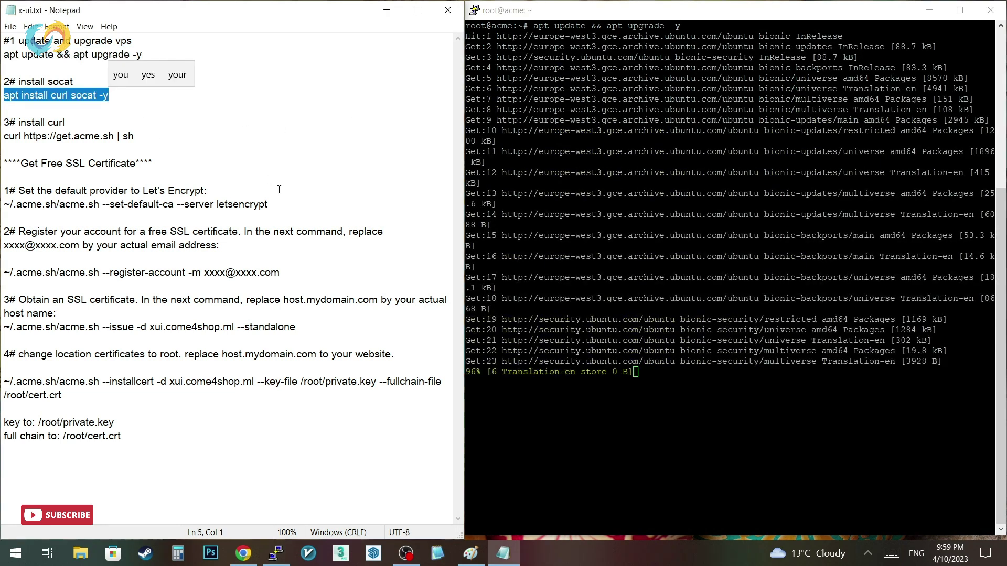
pyautogui.rightClick(72, 94)
pyautogui.click(92, 128)
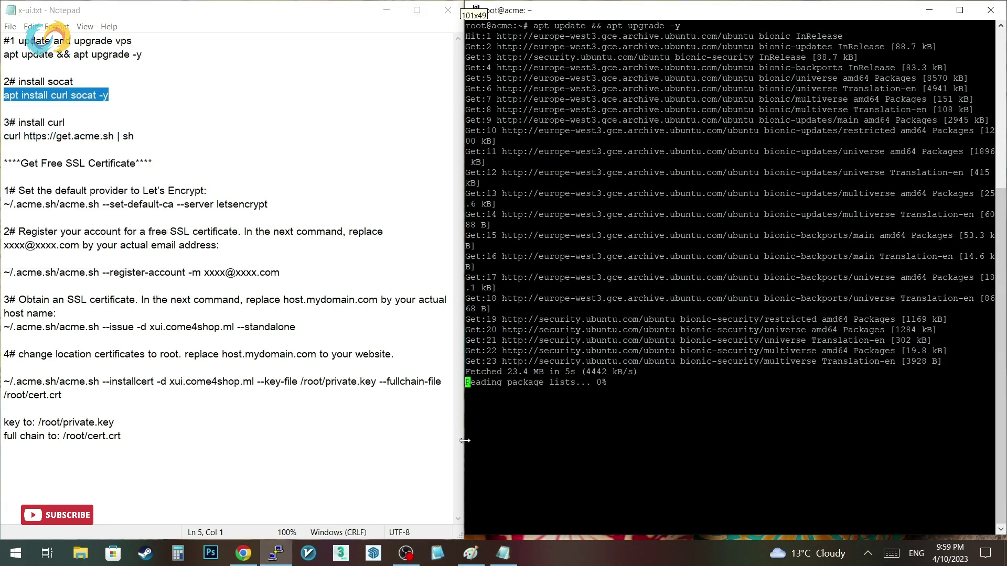
pyautogui.moveTo(461, 242); pyautogui.dragTo(478, 242)
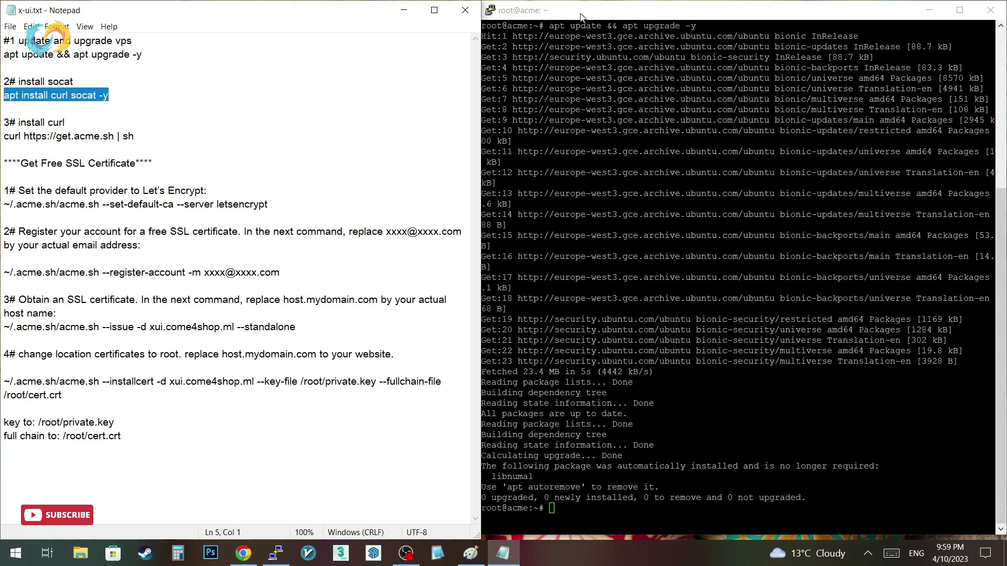
pyautogui.moveTo(483, 36); pyautogui.dragTo(483, 37)
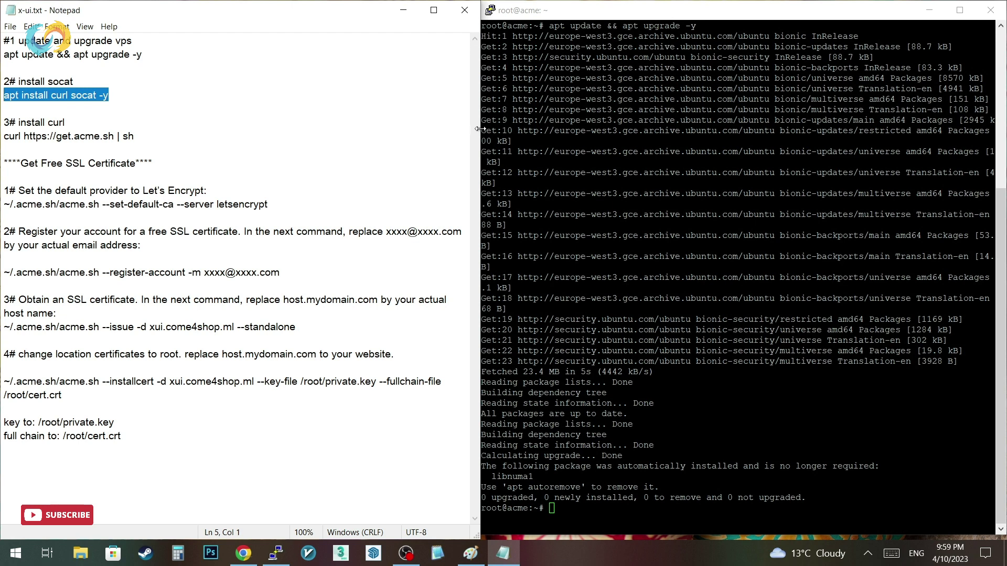
pyautogui.click(573, 510)
pyautogui.rightClick(573, 510)
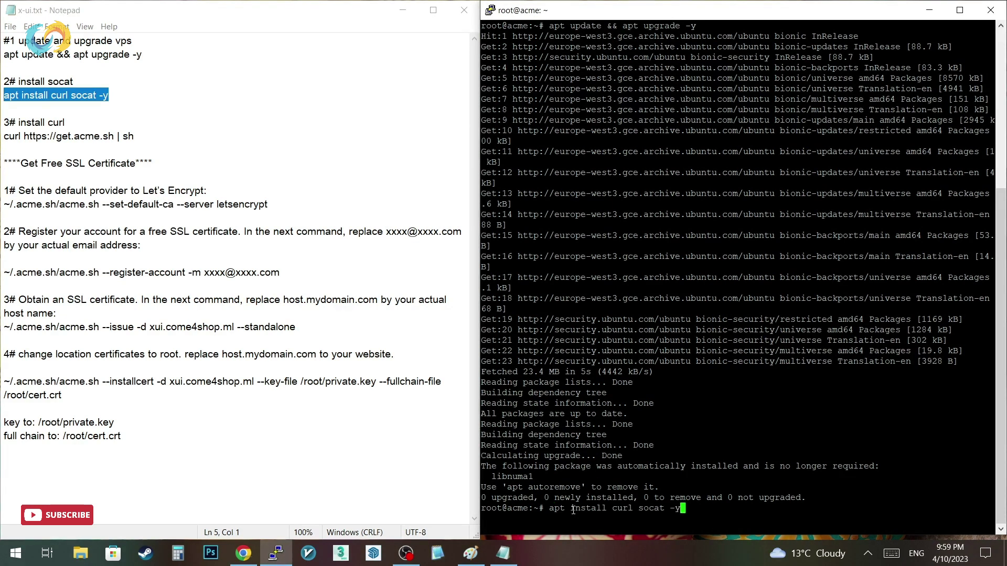
pyautogui.press('Return')
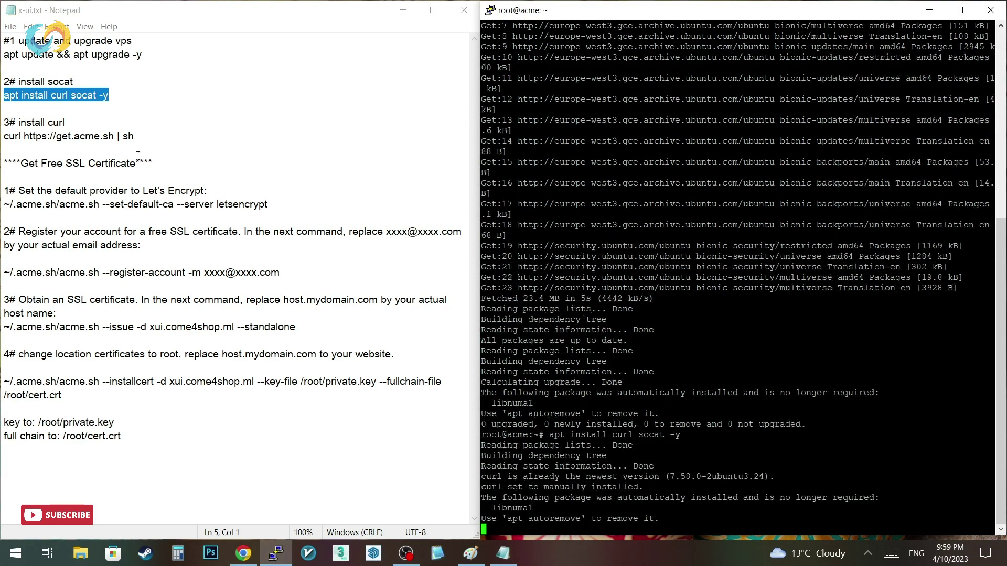
# Download and install the acme.sh script from get.acme.sh
pyautogui.click(142, 138)
pyautogui.moveTo(141, 138); pyautogui.dragTo(3, 138)
pyautogui.rightClick(3, 141)
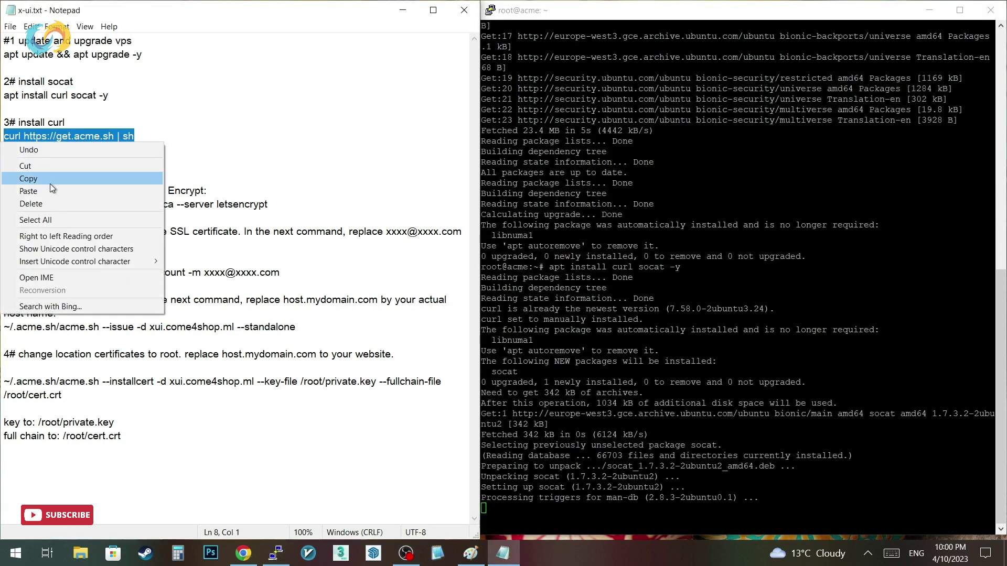
pyautogui.click(50, 181)
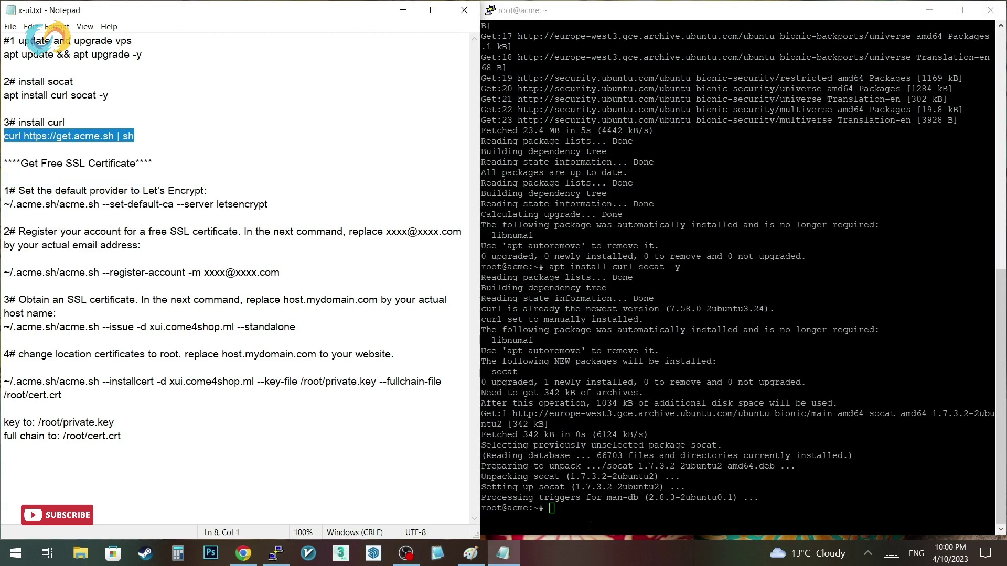
pyautogui.rightClick(584, 509)
pyautogui.press('Return')
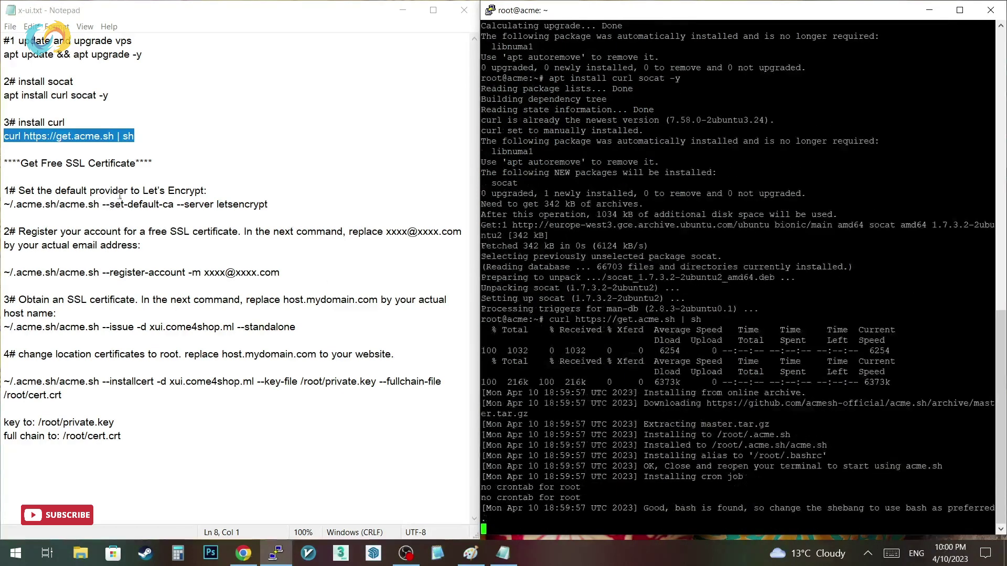
# Make Let's Encrypt acme.sh's default certificate authority with --set-default-ca
pyautogui.moveTo(285, 204); pyautogui.dragTo(2, 204)
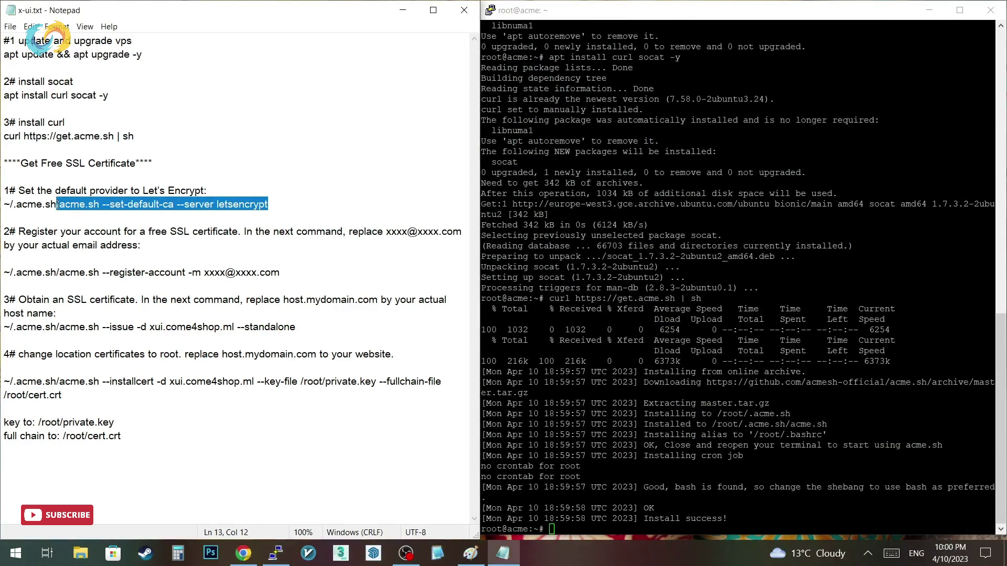
pyautogui.rightClick(3, 211)
pyautogui.click(45, 245)
pyautogui.rightClick(580, 445)
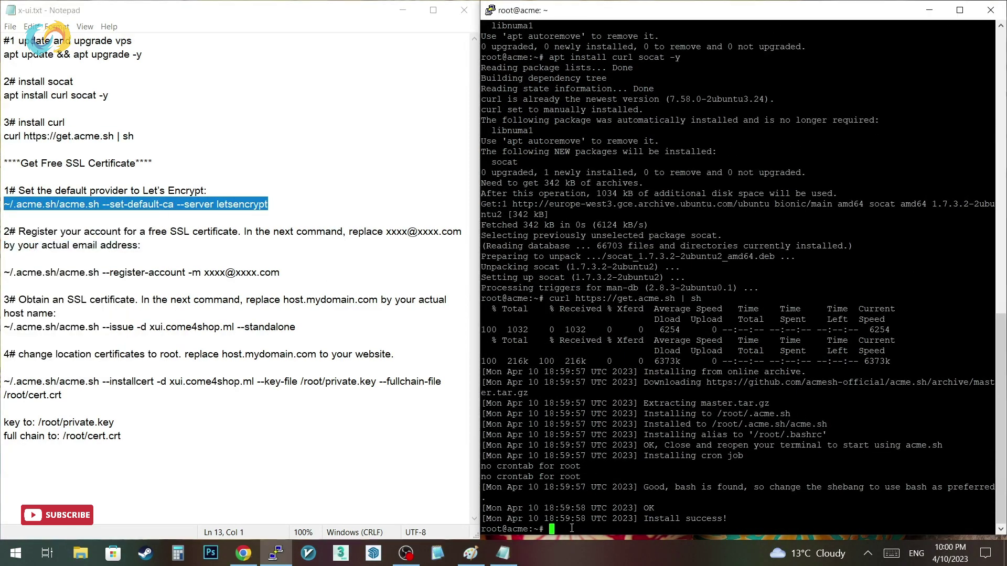
pyautogui.press('Return')
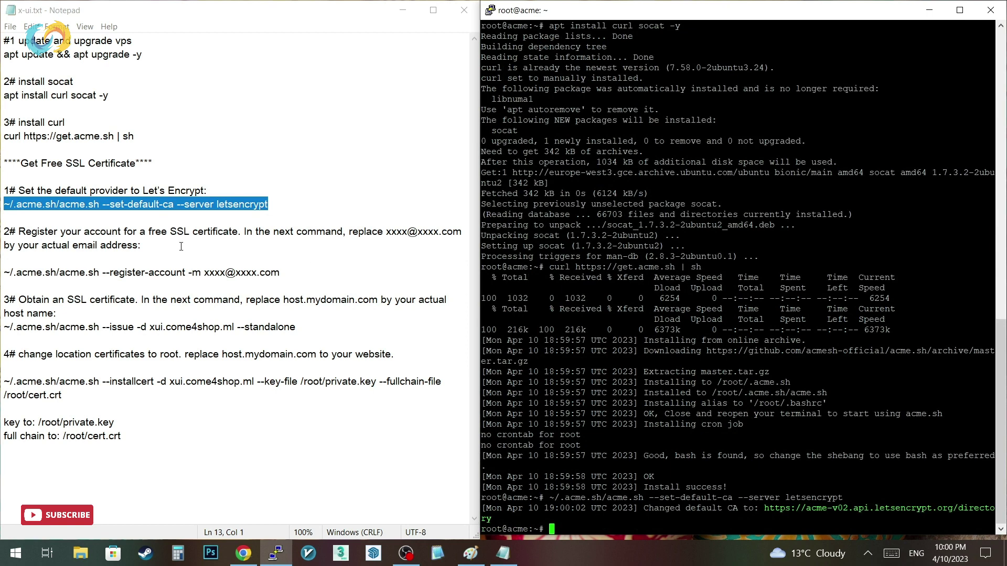
# Replace the placeholder email in the register command and paste it at the server prompt
pyautogui.doubleClick(204, 274)
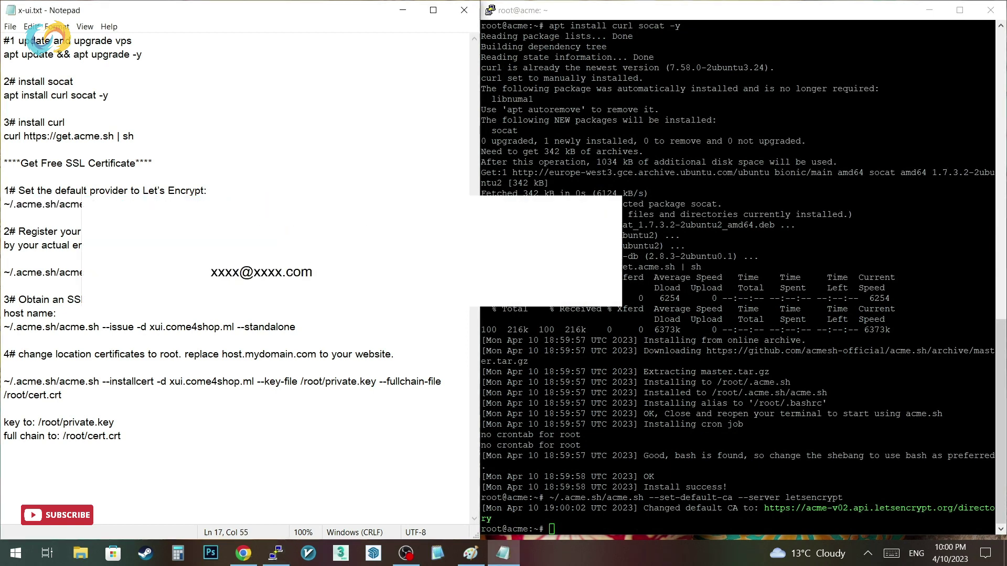
pyautogui.press('BackSpace')
pyautogui.write('xxxx@')
pyautogui.write('xxx')
pyautogui.write('xxxxxxx')
pyautogui.click(540, 530)
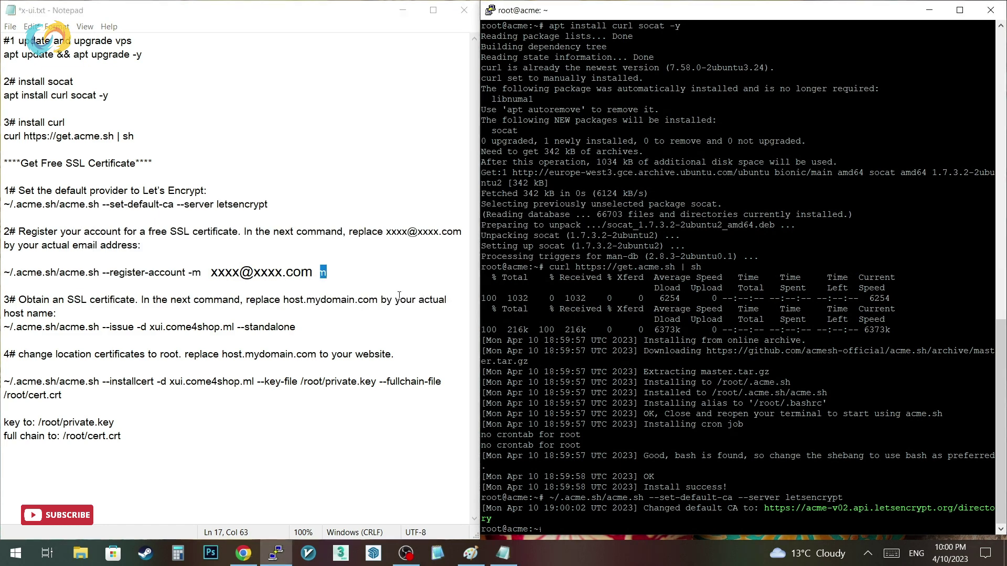
pyautogui.moveTo(202, 272); pyautogui.dragTo(2, 277)
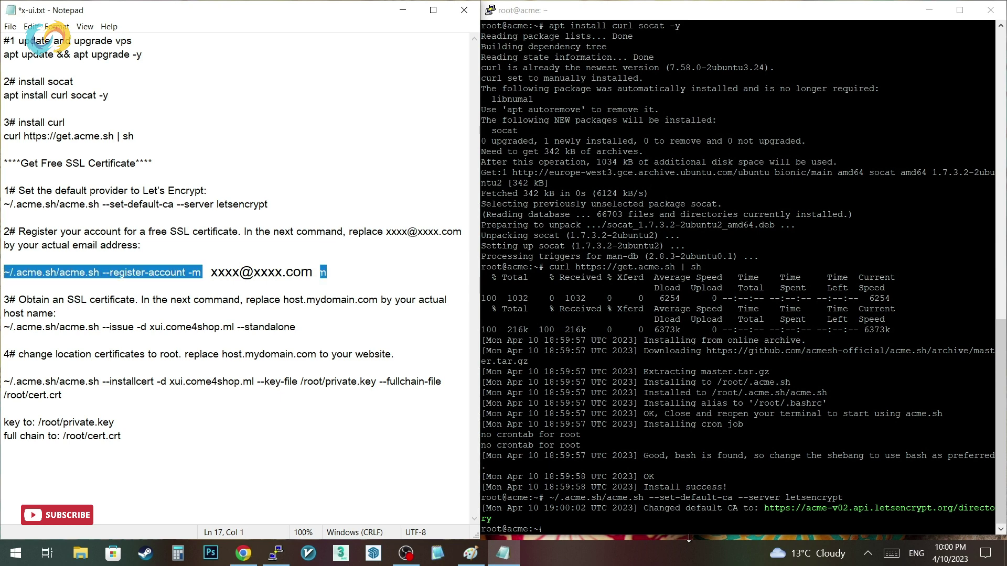
pyautogui.click(689, 518)
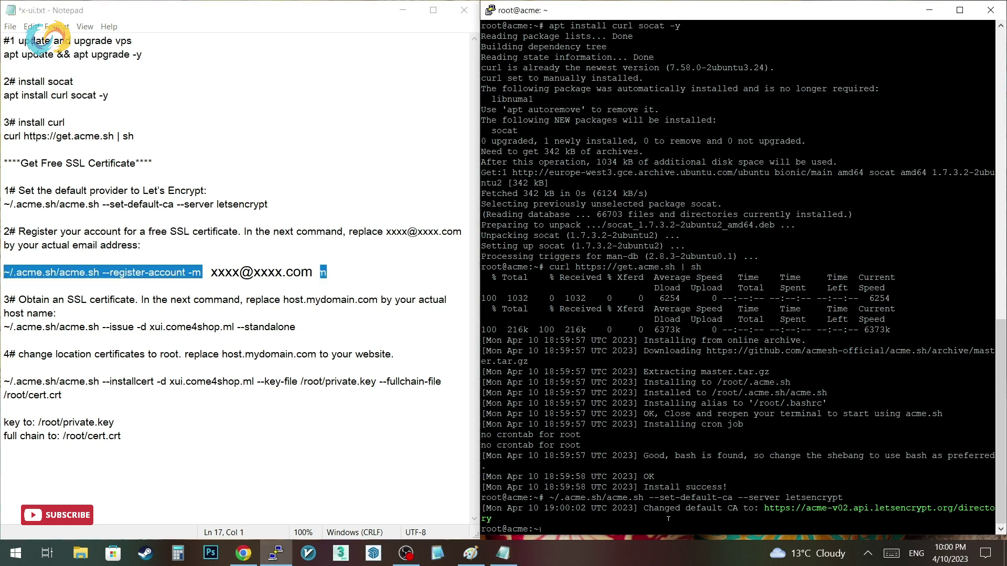
pyautogui.rightClick(573, 525)
# Register the acme.sh account and issue a standalone certificate for xui.come4shop.ml
pyautogui.press('Return')
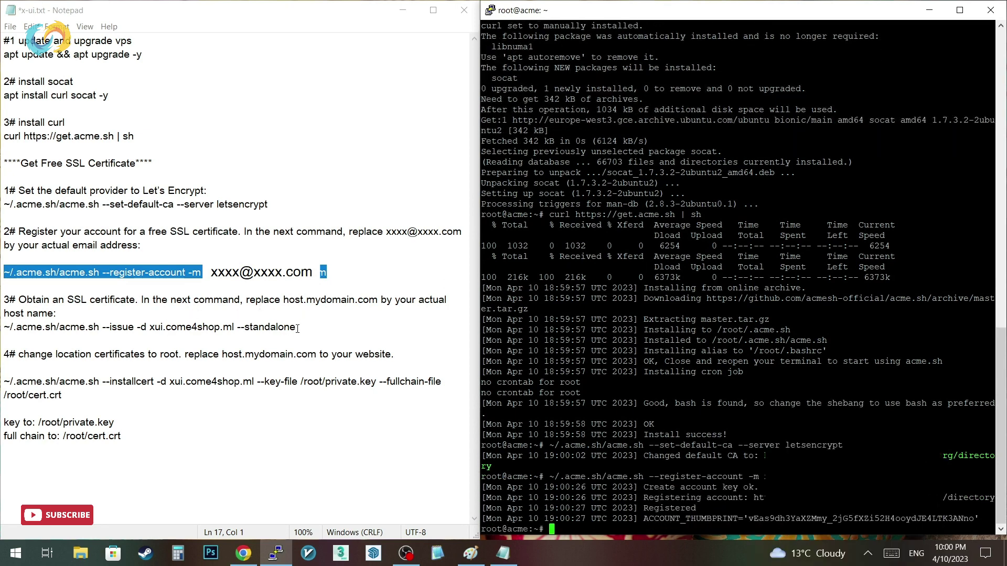
pyautogui.moveTo(319, 329); pyautogui.dragTo(4, 326)
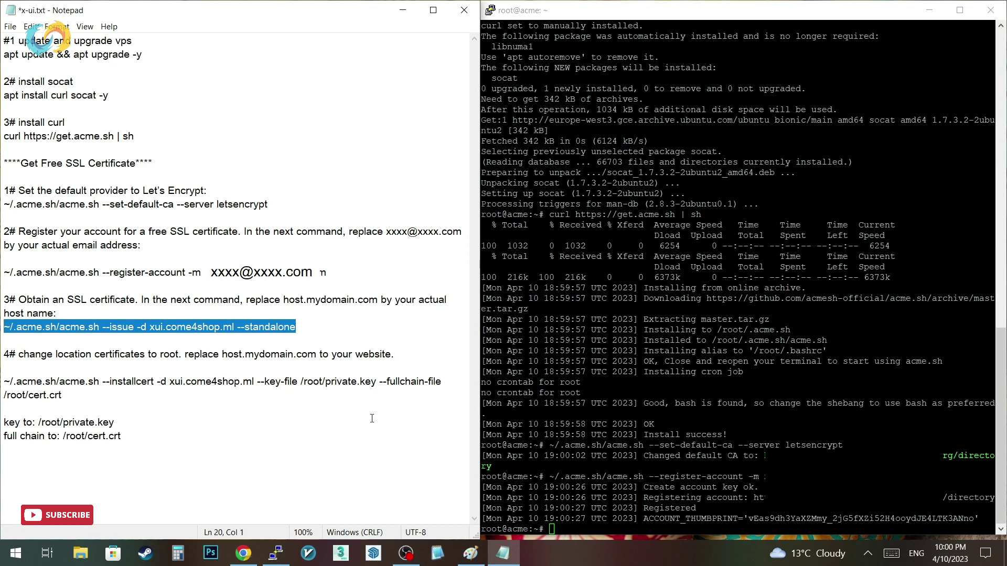
pyautogui.click(639, 511)
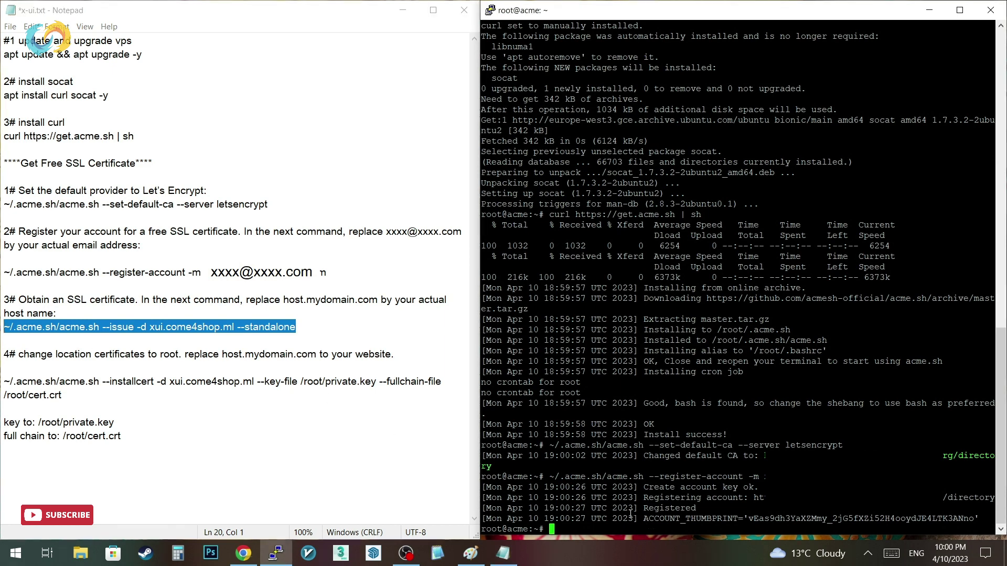
pyautogui.rightClick(626, 512)
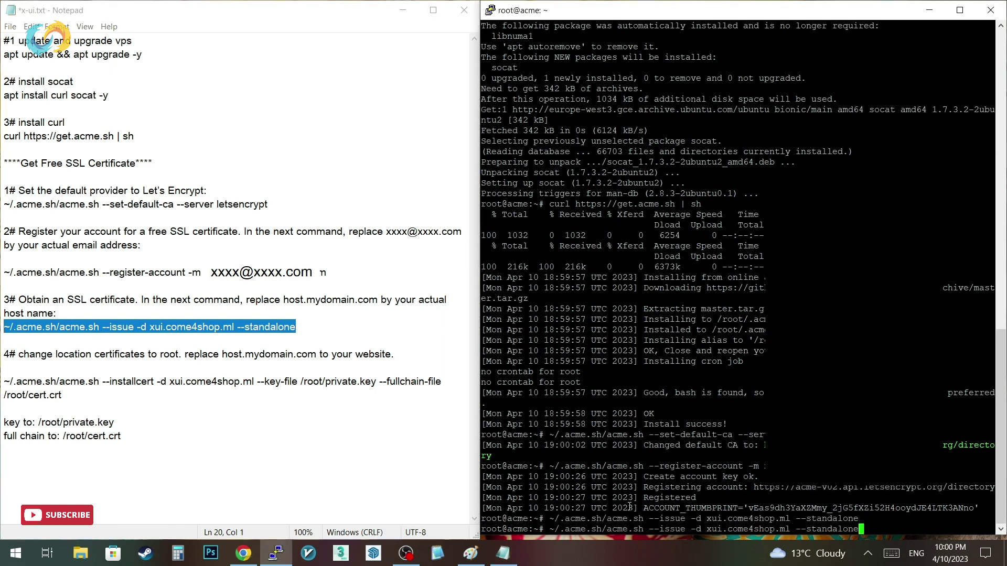
pyautogui.press('Return')
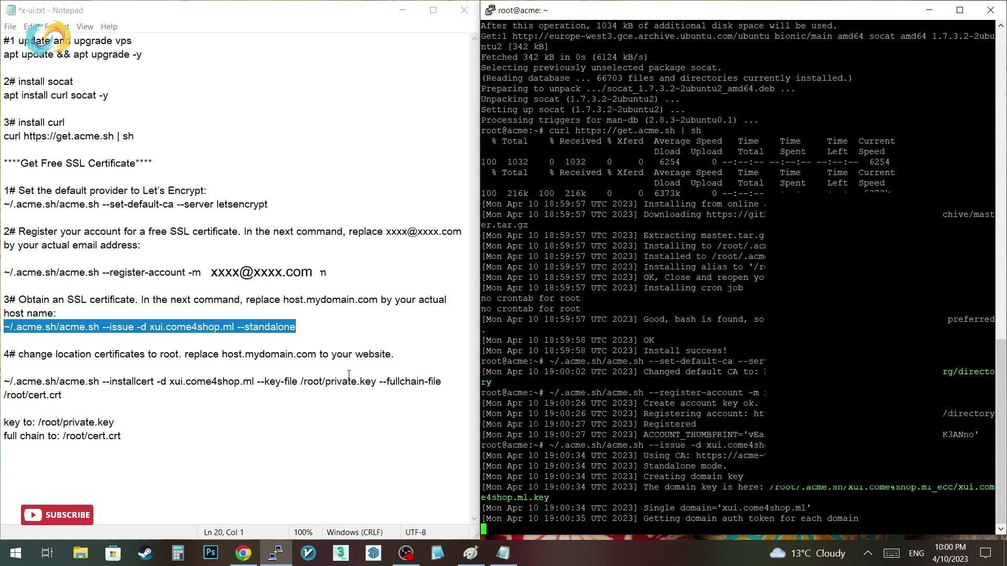
# Install the certificate key to /root/private.key and full chain to /root/cert.crt
pyautogui.tripleClick(79, 382)
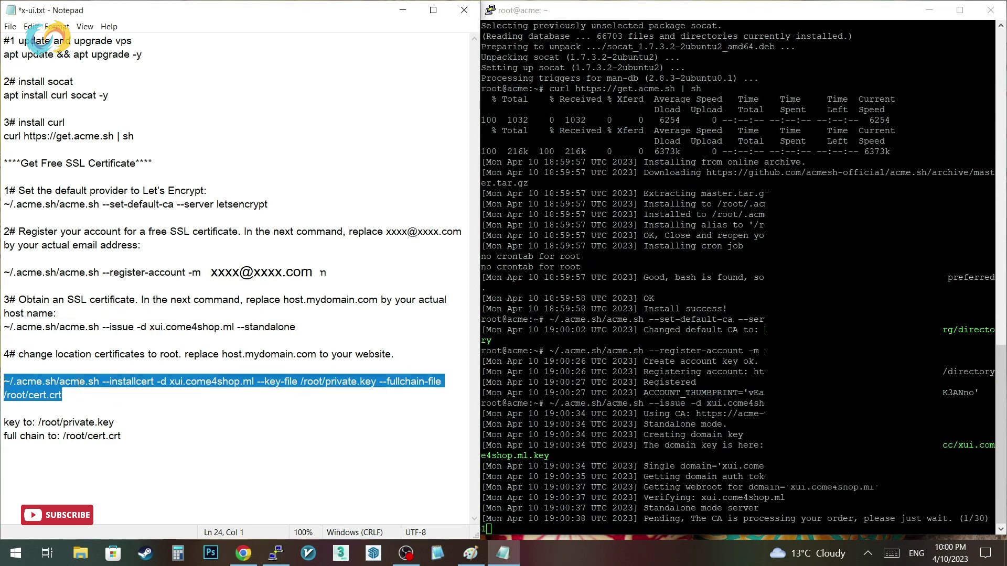
pyautogui.click(583, 508)
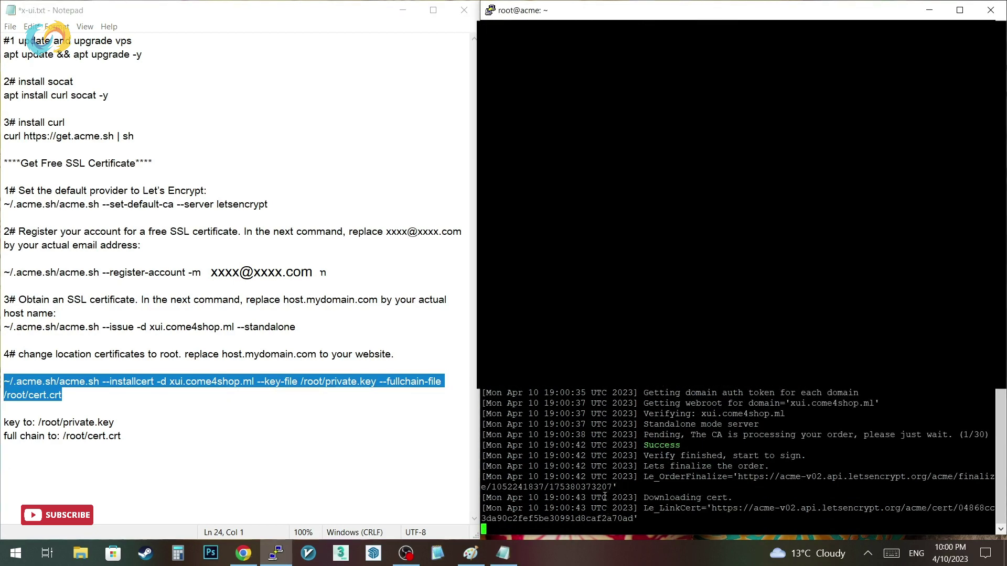
pyautogui.rightClick(573, 527)
pyautogui.press('Return')
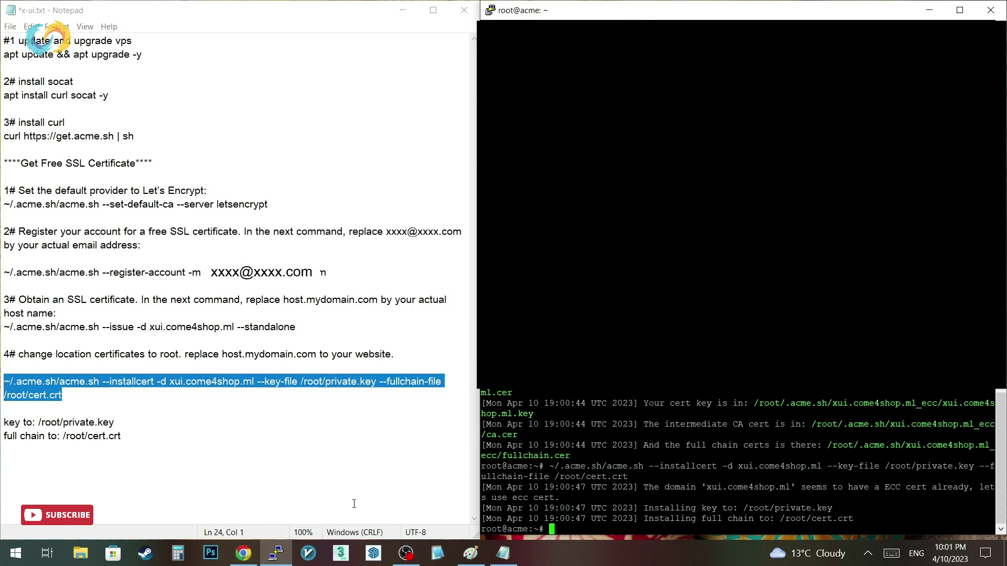
pyautogui.moveTo(243, 553)
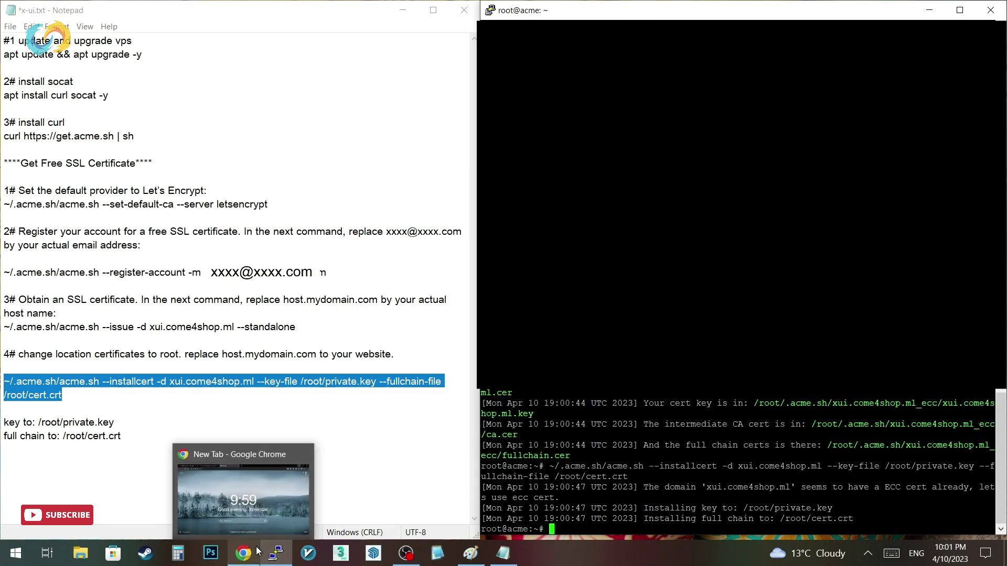
# Copy the X-UI install script command from the guide and run it on the server
pyautogui.click(249, 521)
pyautogui.click(242, 11)
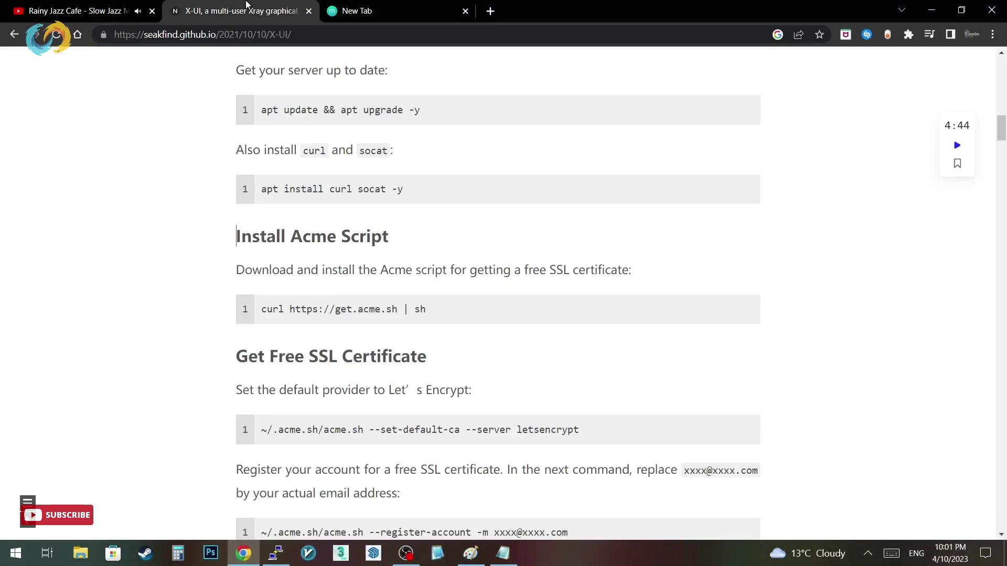
pyautogui.scroll(-4, 518, 354)
pyautogui.scroll(-2, 517, 357)
pyautogui.scroll(-7, 517, 357)
pyautogui.scroll(-6, 517, 356)
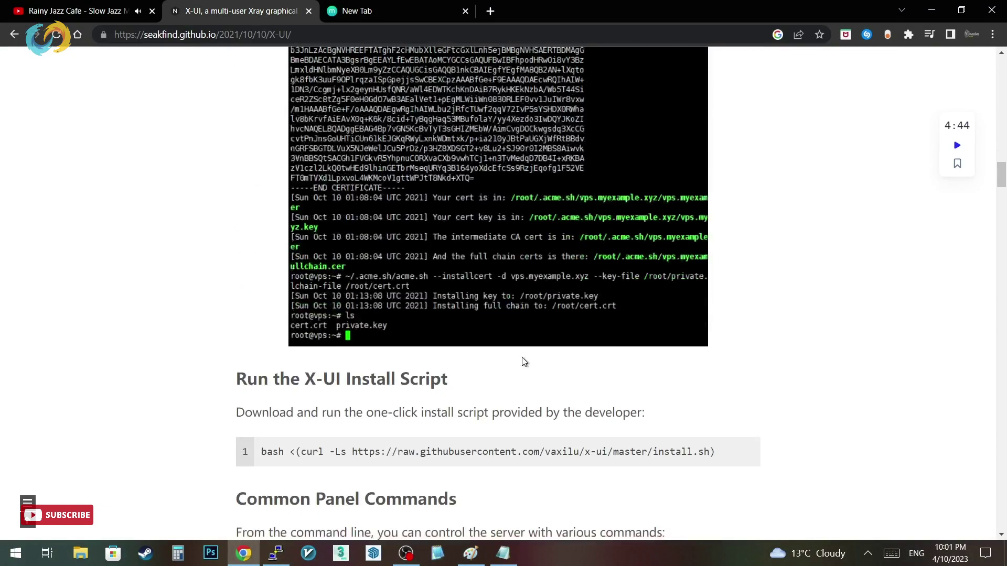
pyautogui.scroll(-2, 629, 378)
pyautogui.moveTo(737, 393); pyautogui.dragTo(261, 390)
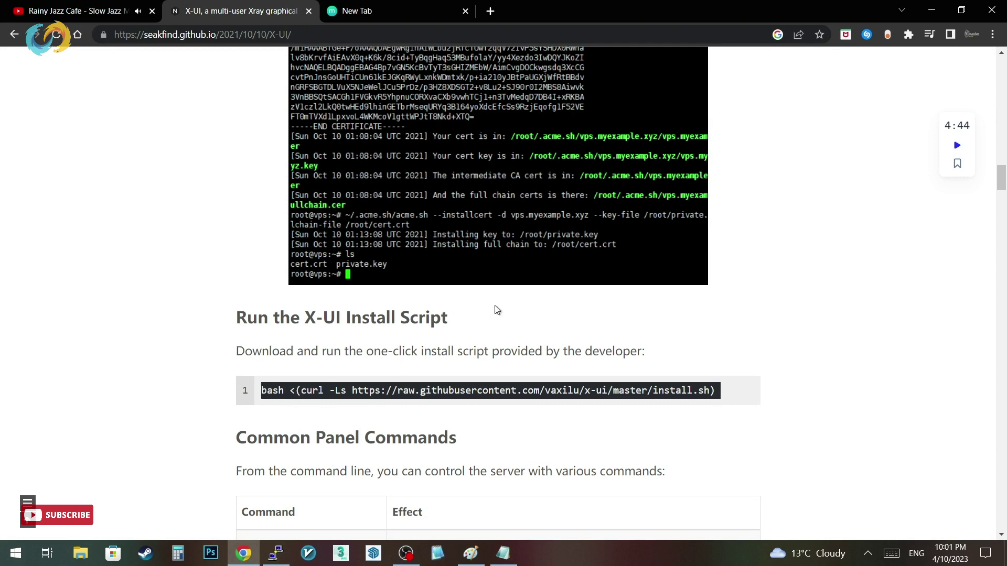
pyautogui.click(931, 6)
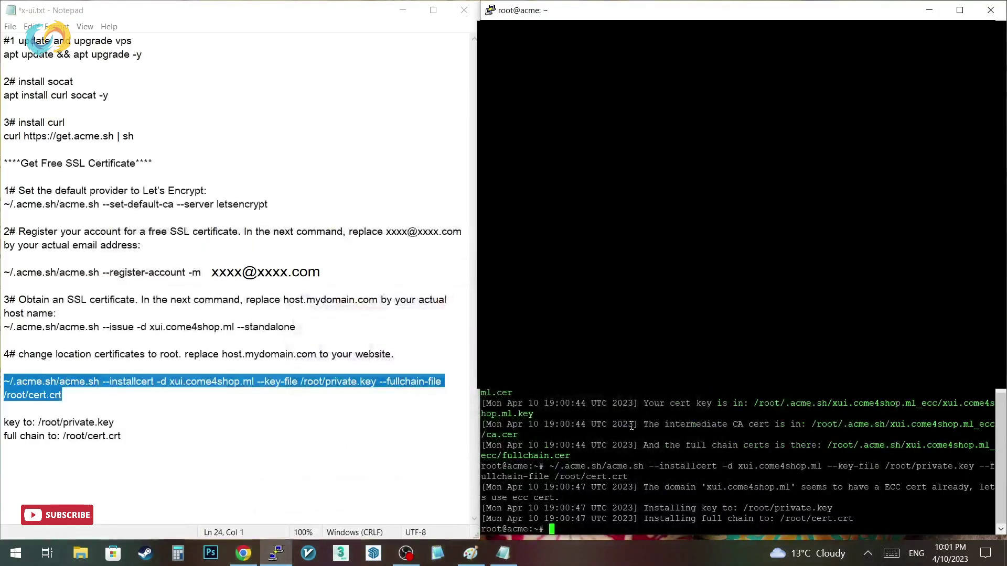
pyautogui.rightClick(622, 468)
pyautogui.press('Return')
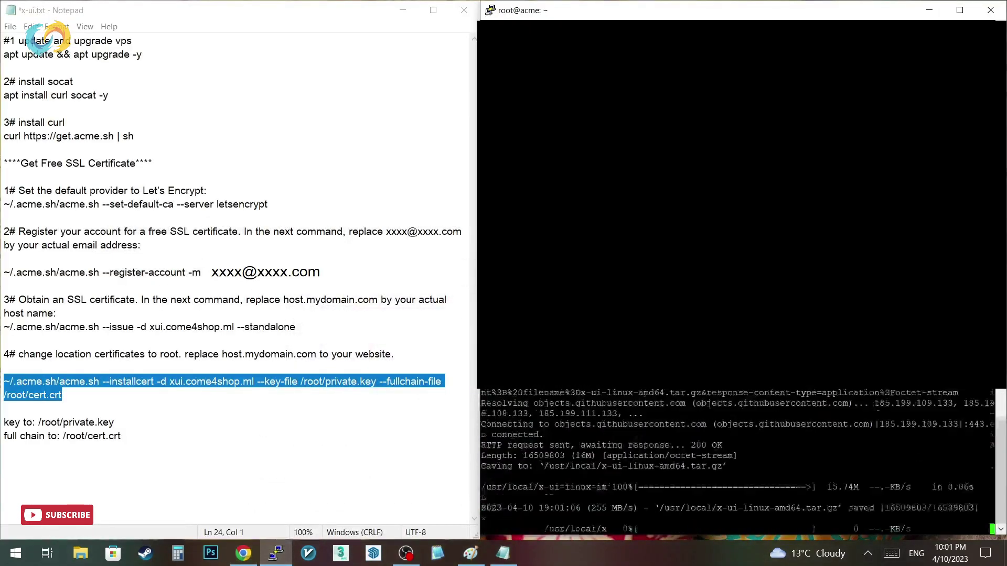
pyautogui.write('y')
pyautogui.press('Return')
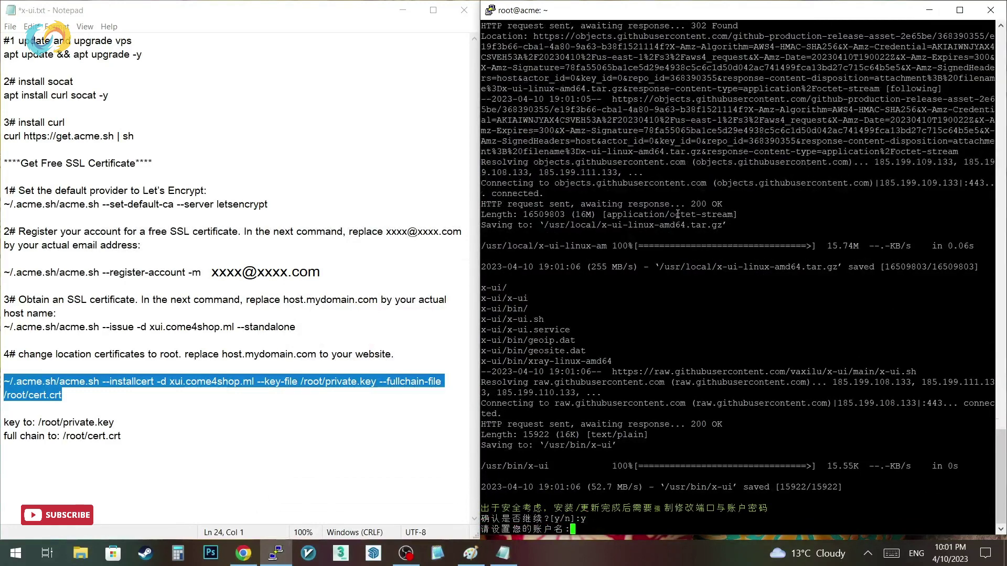
pyautogui.press('Return')
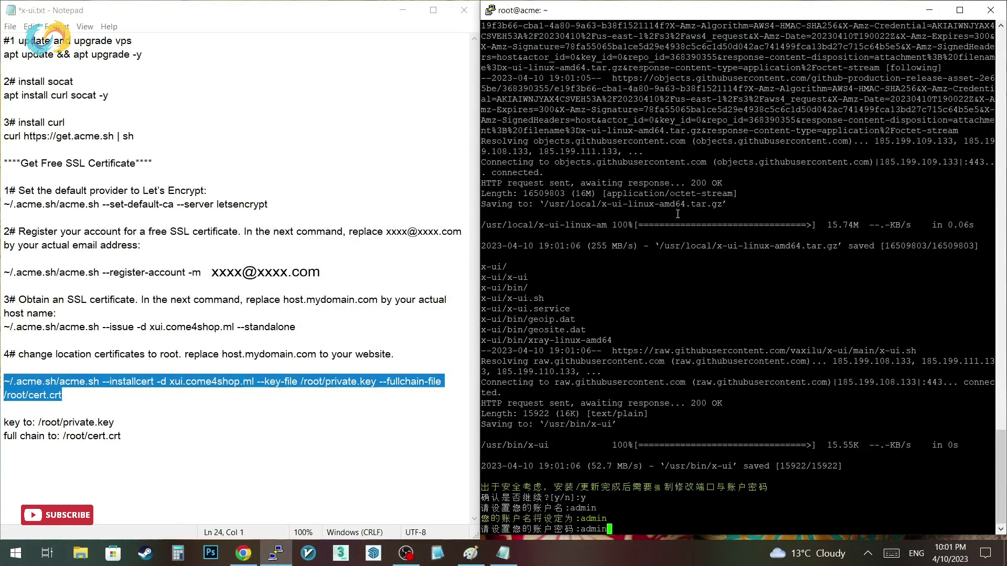
pyautogui.press('Return')
pyautogui.write('12345')
pyautogui.press('Return')
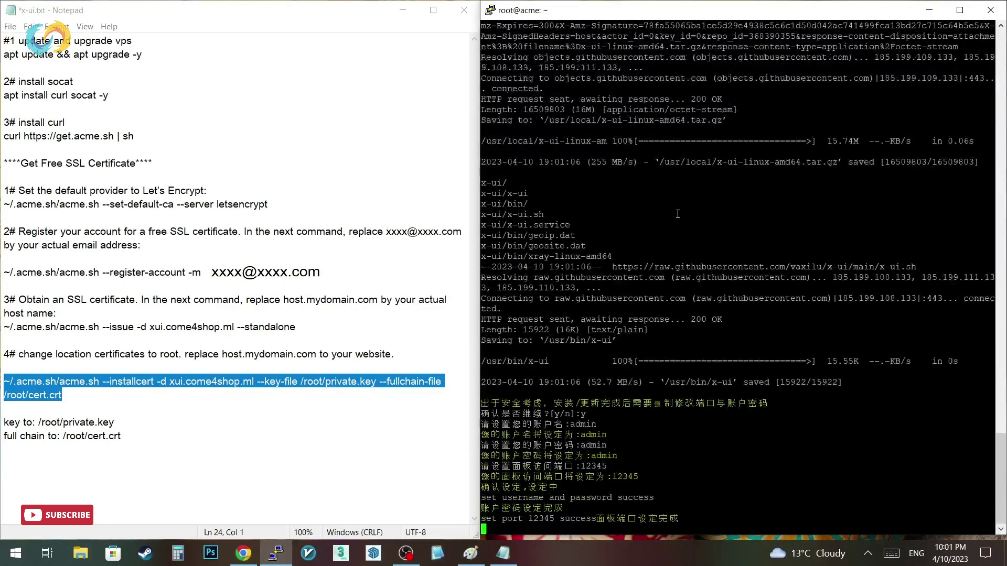
pyautogui.write('x-')
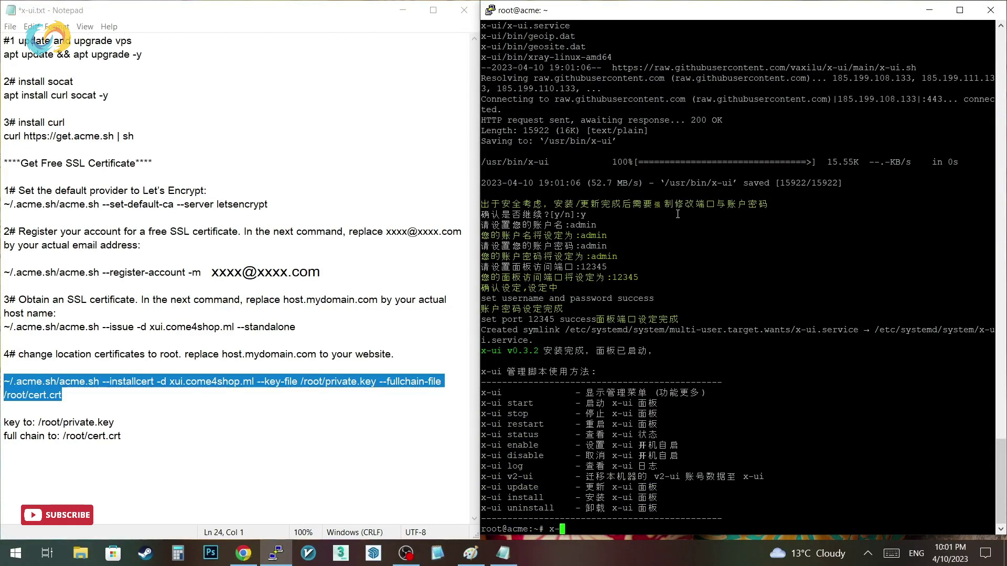
pyautogui.write('ui')
pyautogui.press('Return')
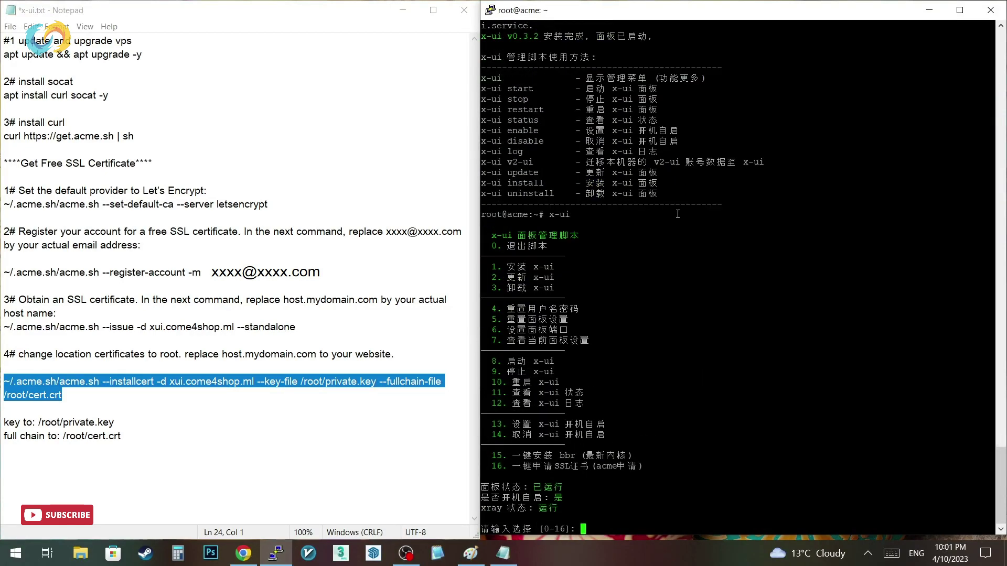
pyautogui.click(243, 554)
pyautogui.click(357, 10)
pyautogui.click(324, 35)
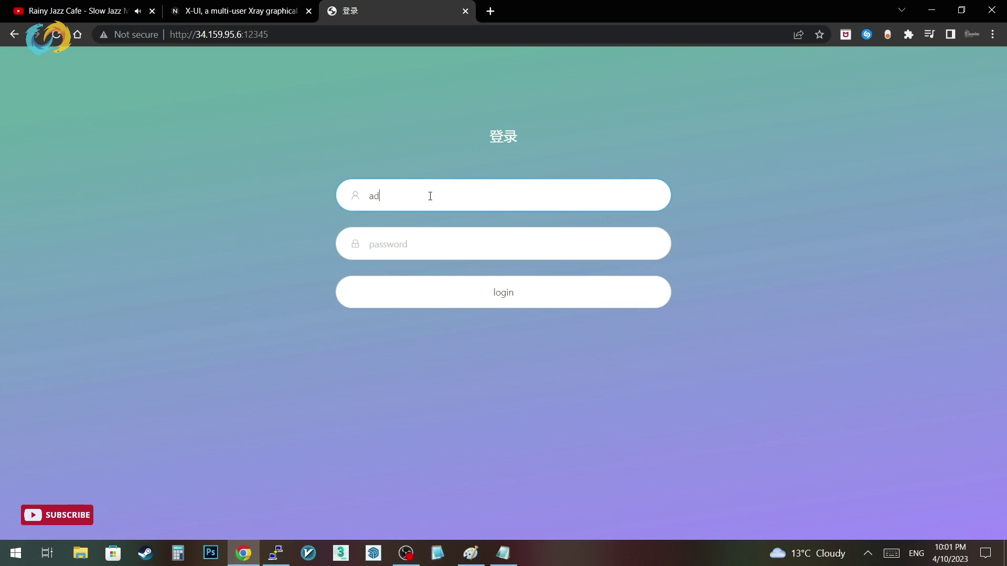
pyautogui.press('Tab')
pyautogui.press('Return')
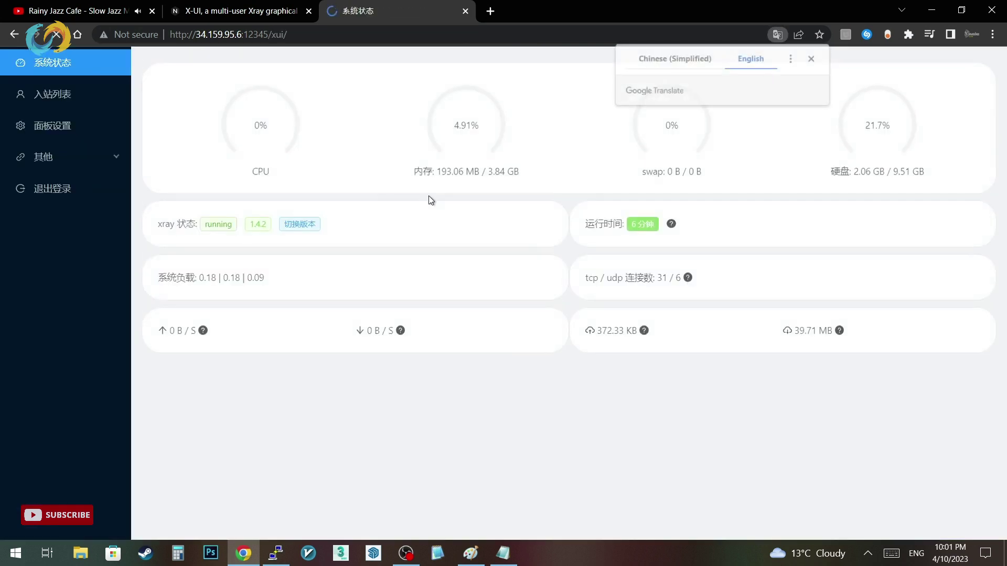
# Open the panel settings page and translate it into English
pyautogui.click(87, 126)
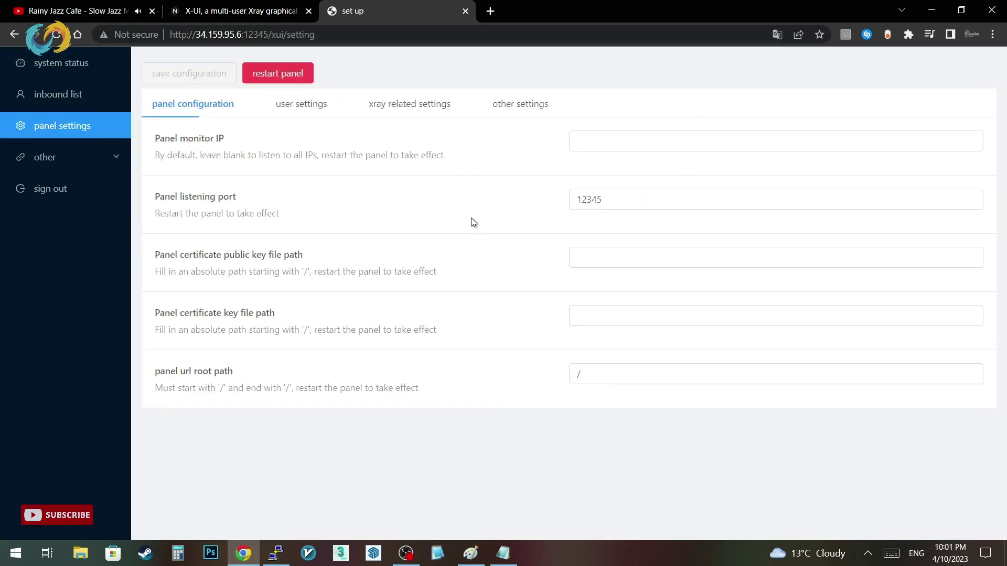
pyautogui.rightClick(450, 207)
pyautogui.click(519, 377)
# Set certificate paths /root/cert.crt and /root/private.key, save, and restart the panel
pyautogui.click(624, 252)
pyautogui.write('/r')
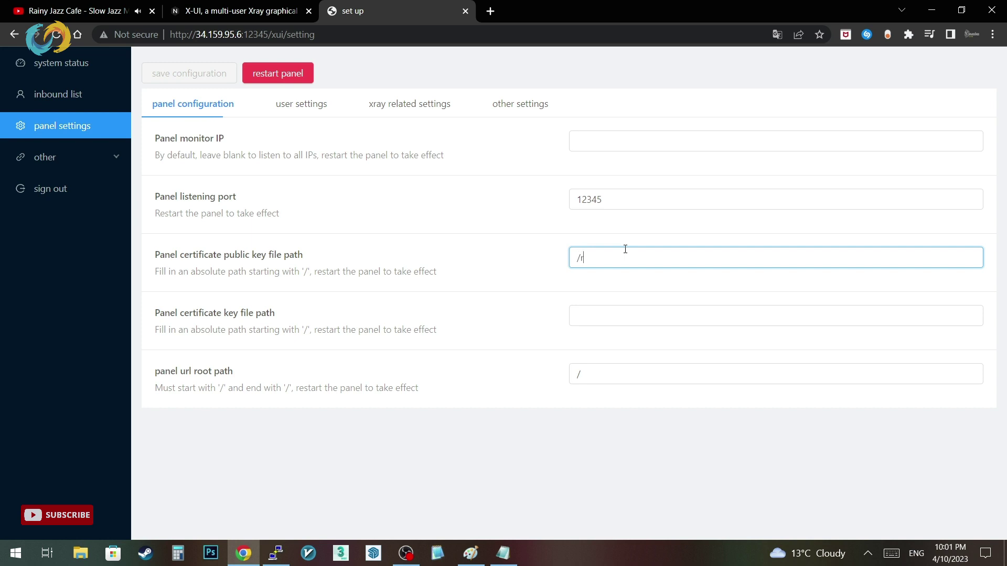
pyautogui.write('oot/cert/')
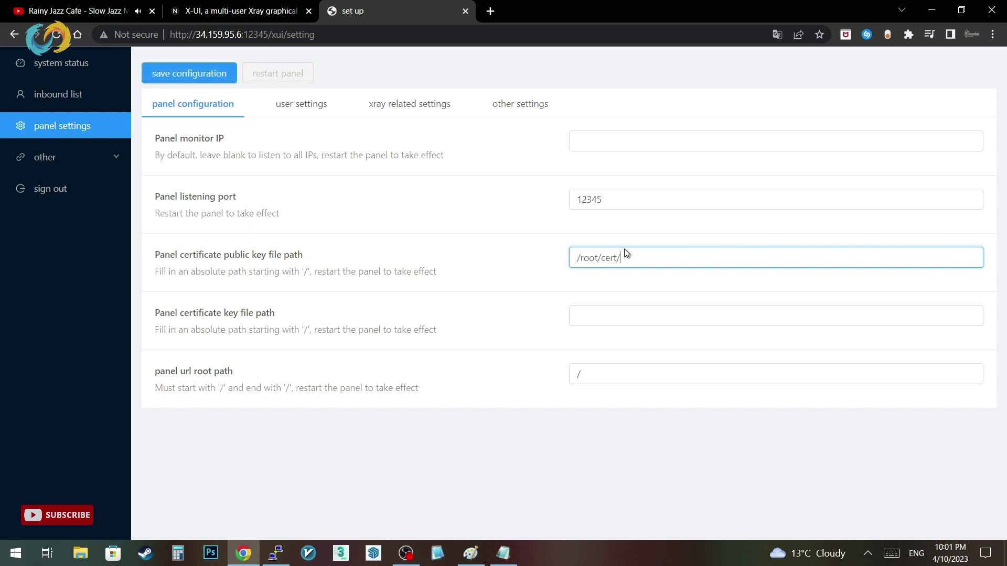
pyautogui.write('crt')
pyautogui.press('Tab')
pyautogui.write('/root/private.k')
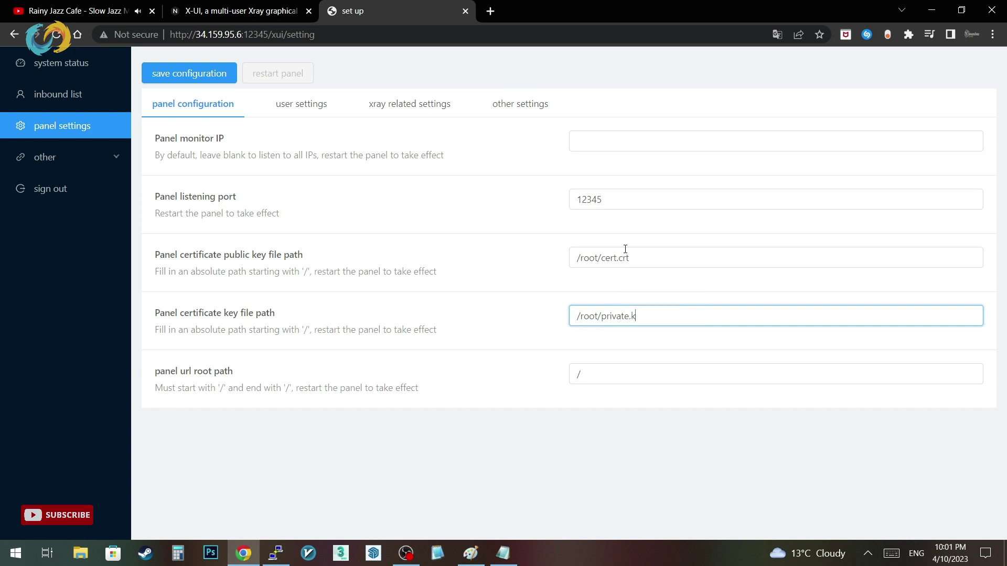
pyautogui.write('ey')
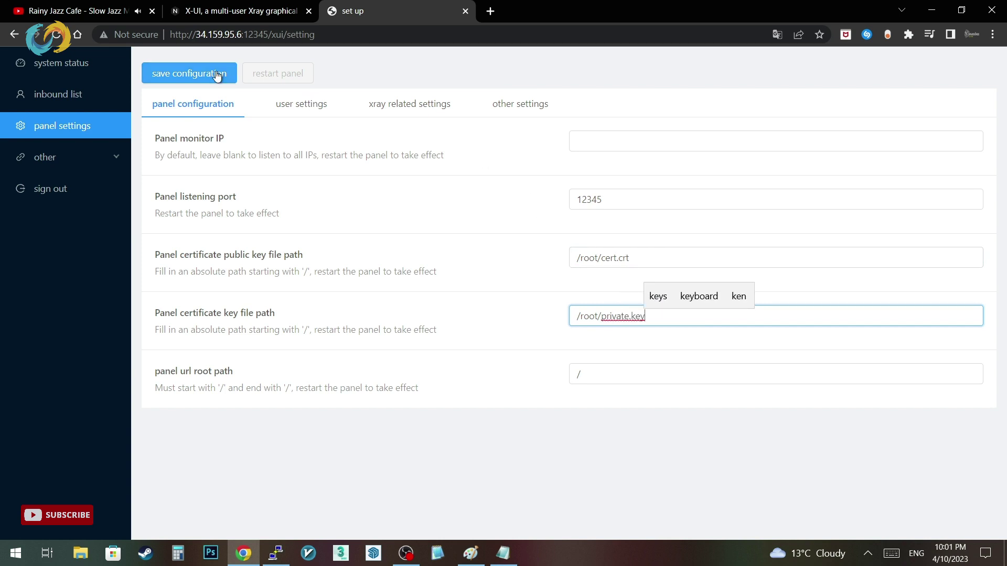
pyautogui.click(216, 71)
pyautogui.click(275, 74)
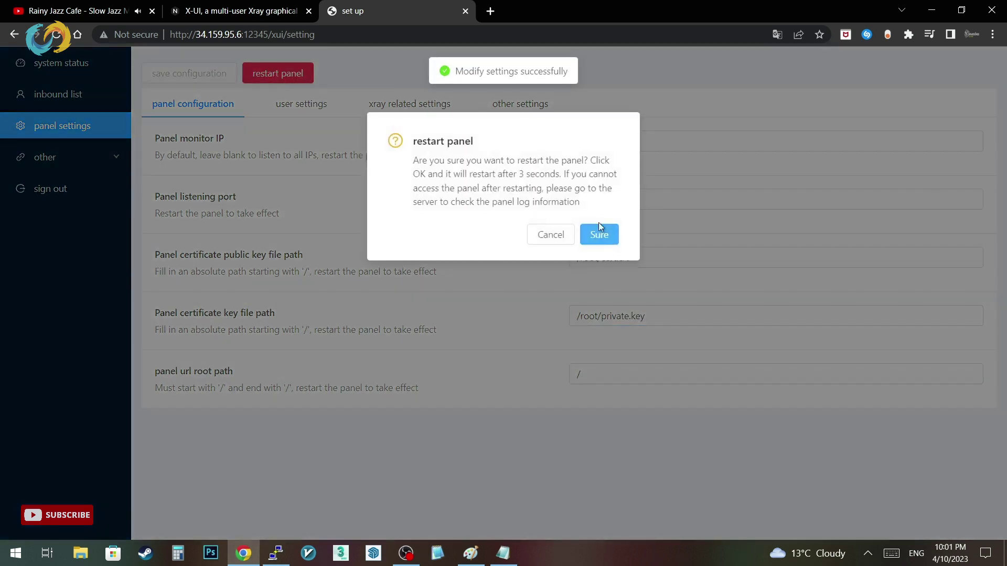
pyautogui.click(598, 232)
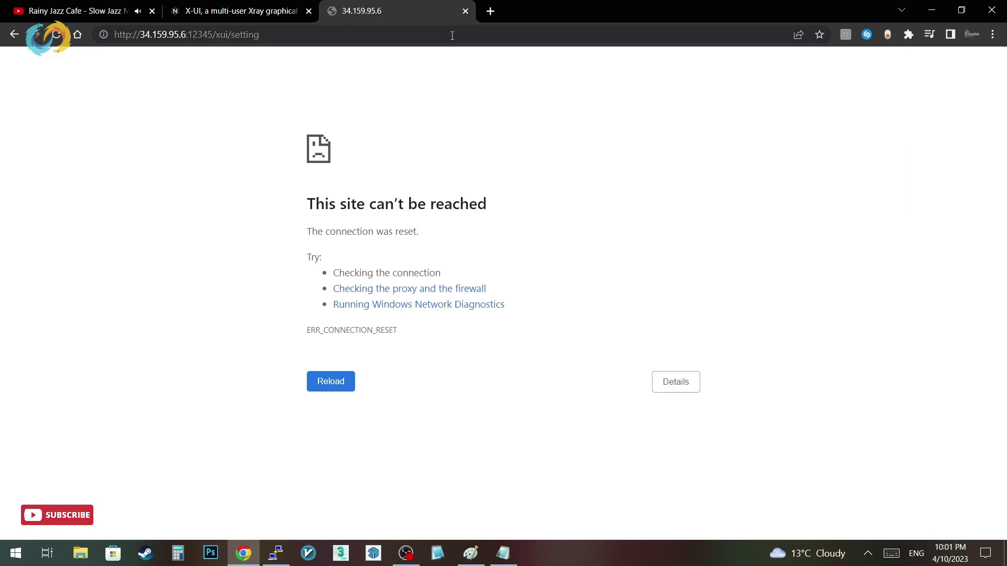
pyautogui.click(185, 30)
pyautogui.moveTo(221, 34); pyautogui.dragTo(387, 53)
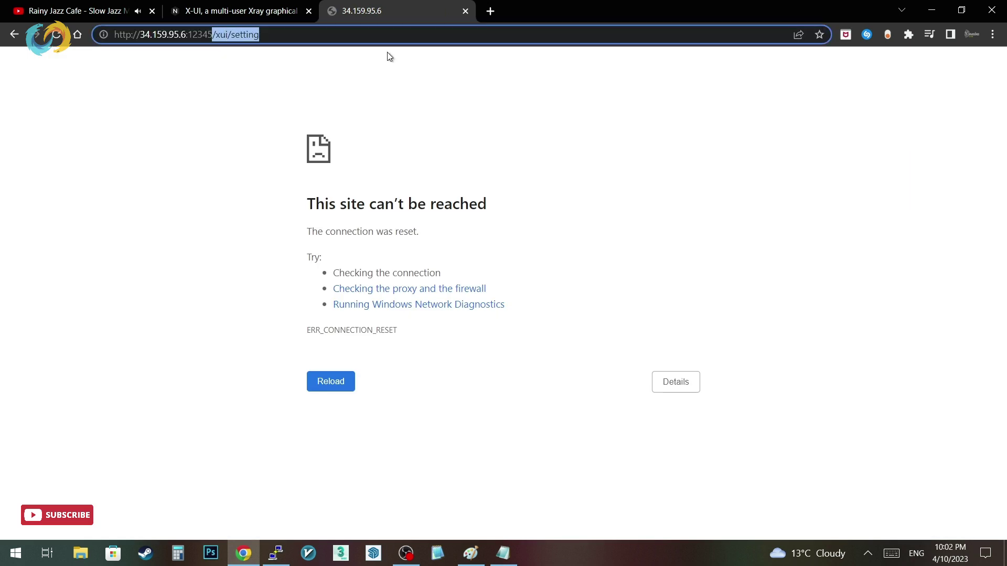
pyautogui.press('BackSpace')
pyautogui.moveTo(192, 34); pyautogui.dragTo(148, 34)
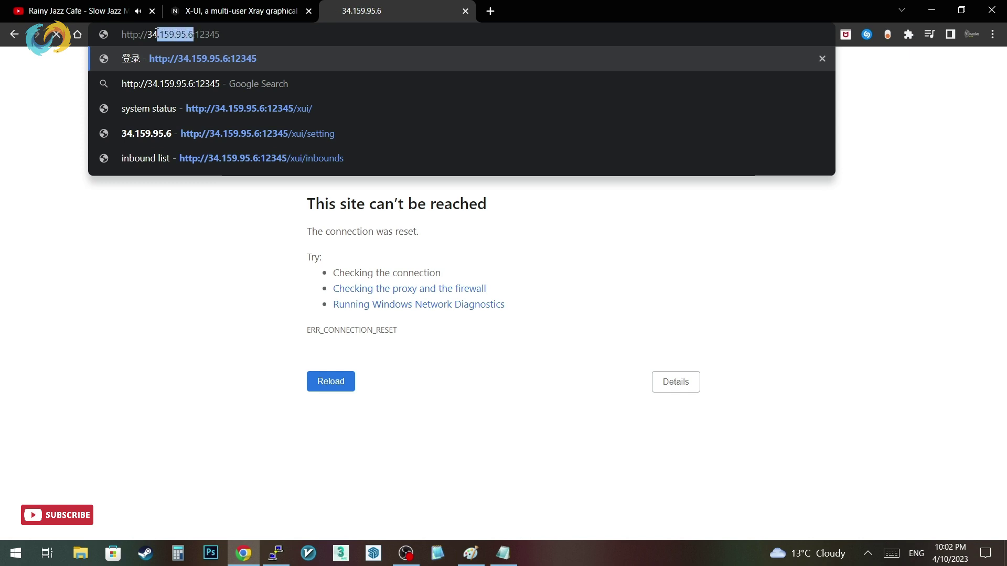
pyautogui.write('xui.come4shop')
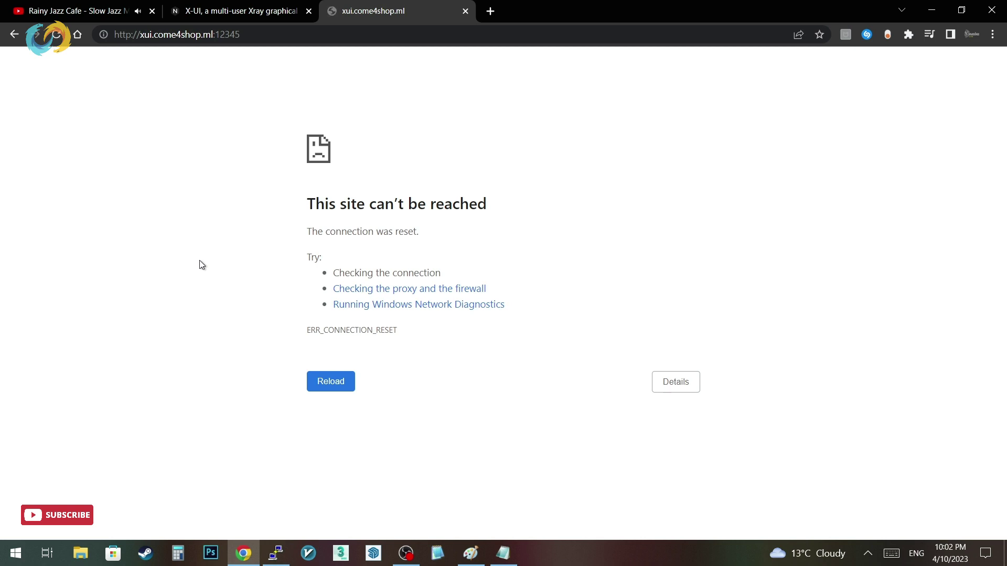
pyautogui.click(162, 37)
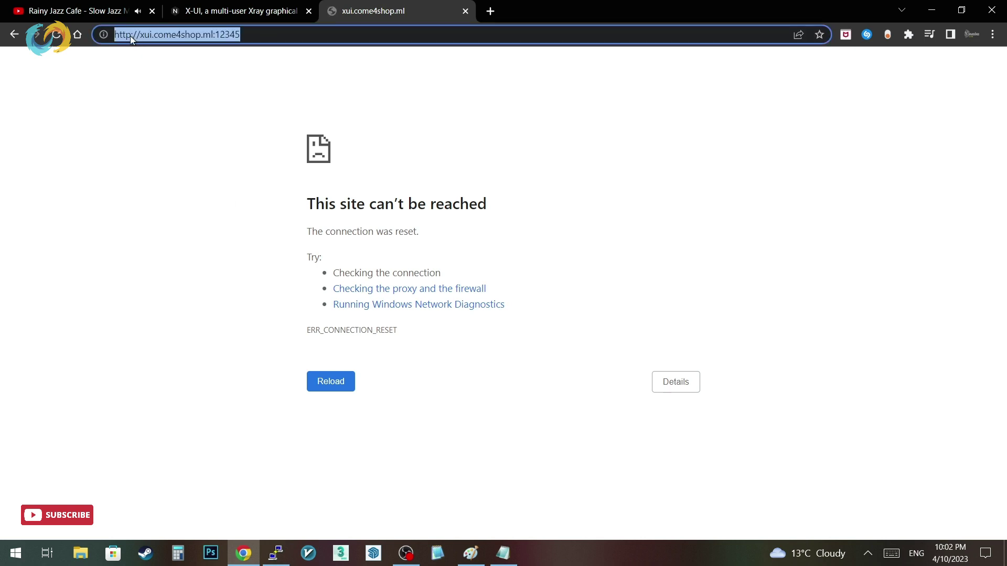
pyautogui.click(130, 36)
pyautogui.write('s')
pyautogui.press('Return')
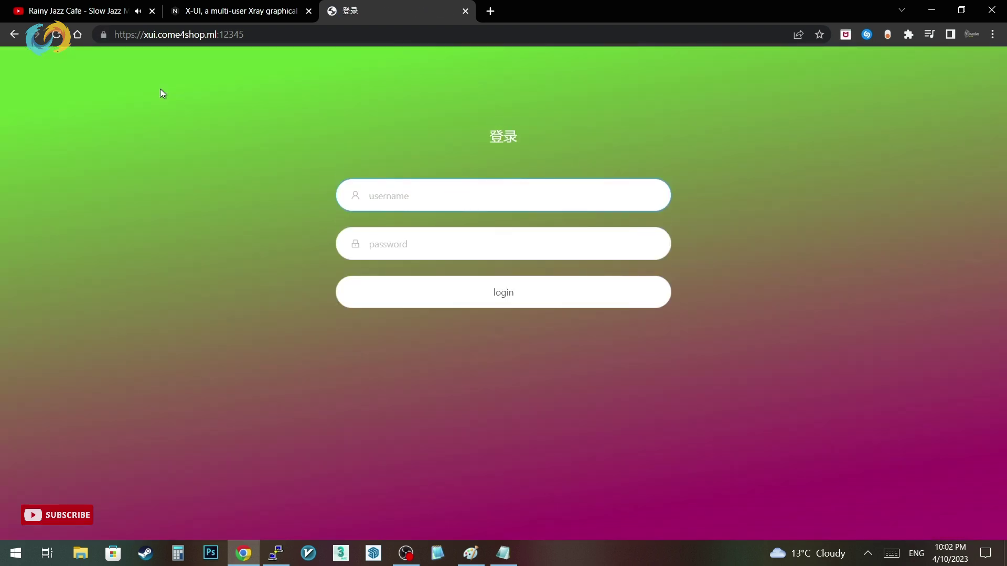
pyautogui.press('Tab')
pyautogui.press('Return')
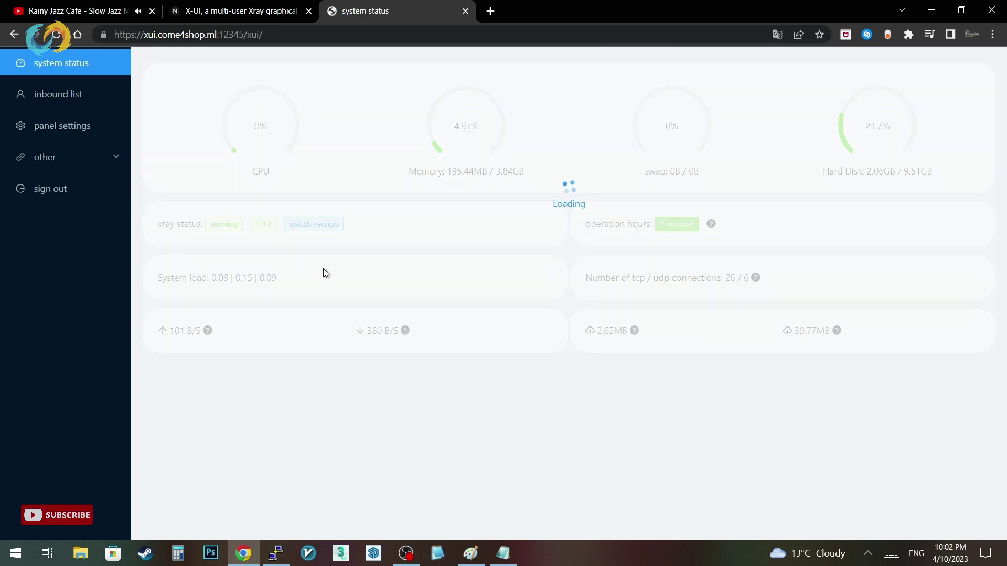
# Switch Xray to v1.8.0 and then to v1.7.5, and open the inbound list
pyautogui.click(314, 224)
pyautogui.click(373, 254)
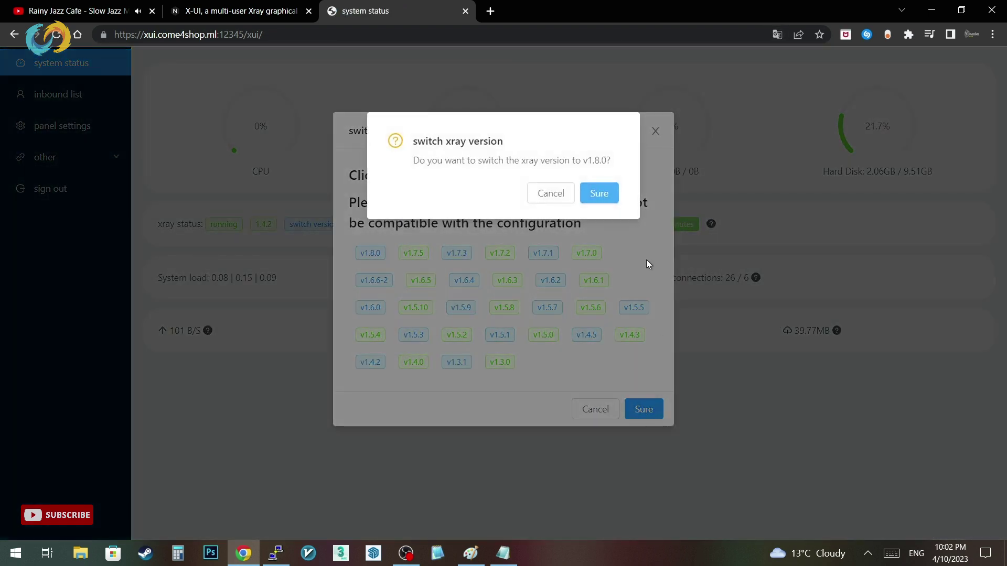
pyautogui.click(601, 192)
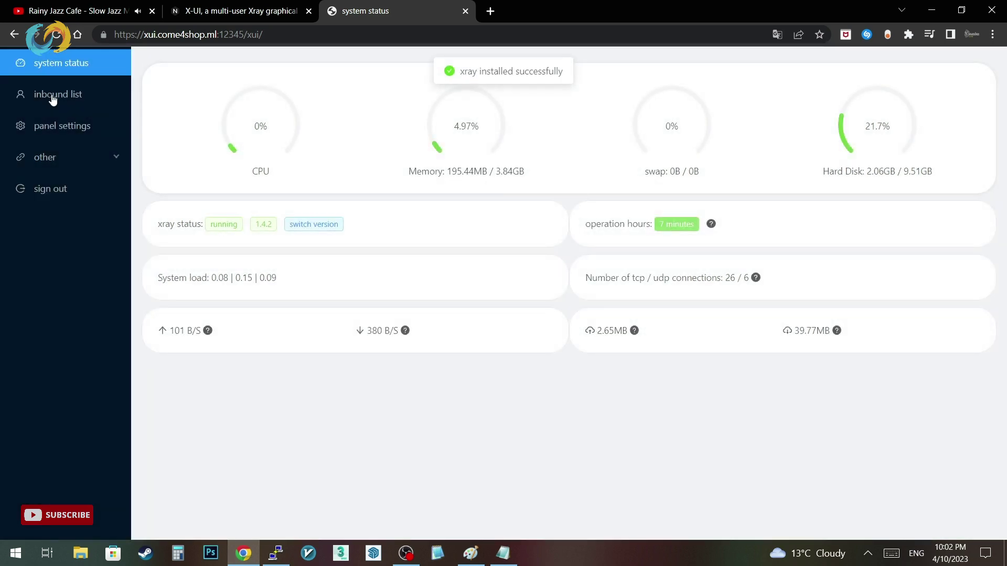
pyautogui.click(264, 225)
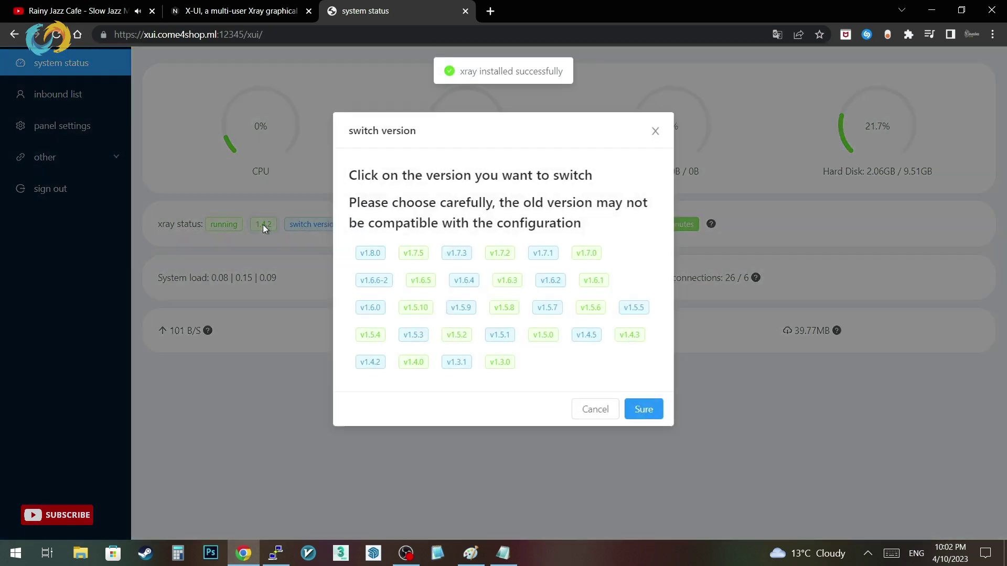
pyautogui.click(413, 253)
pyautogui.click(618, 196)
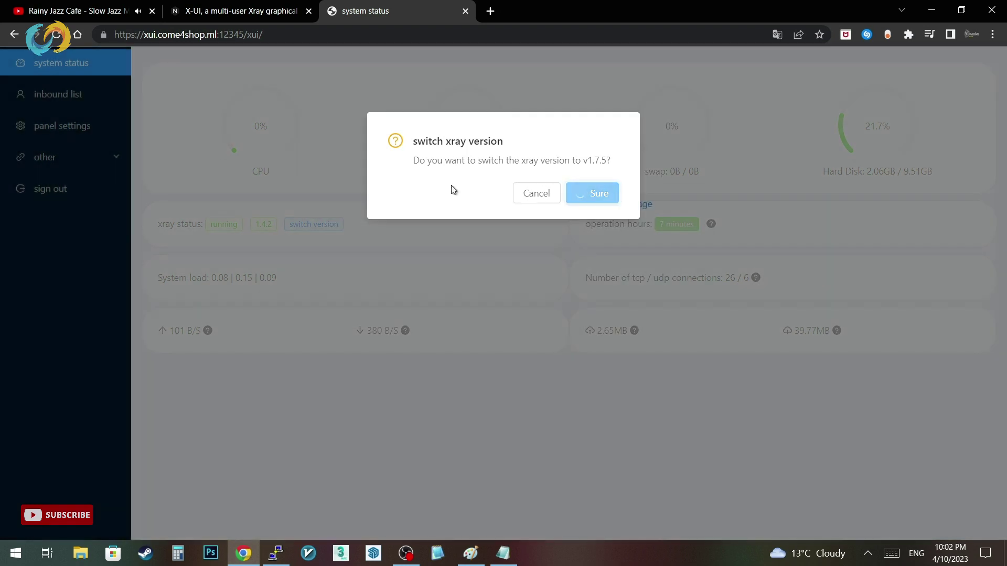
pyautogui.click(65, 95)
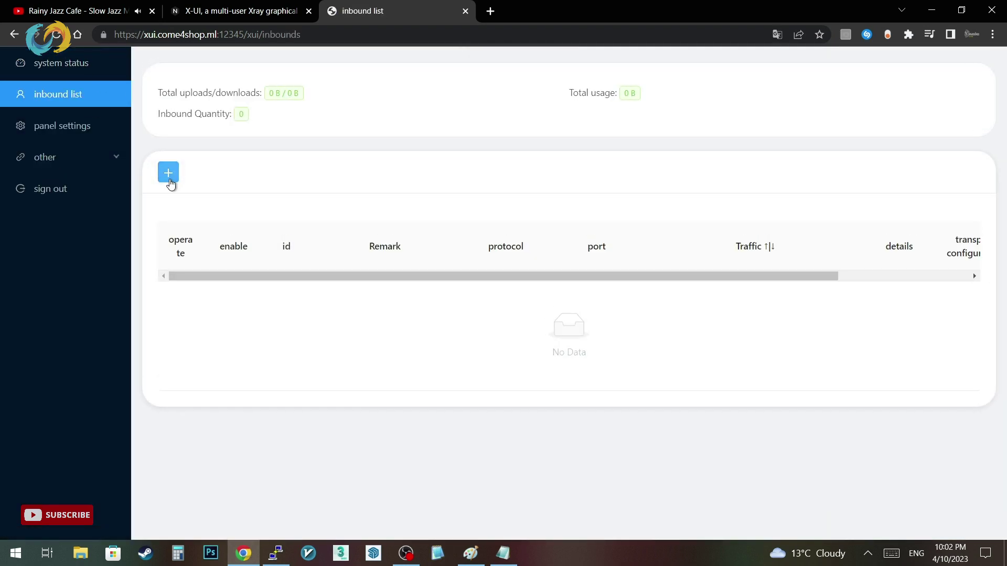
# Start a new VLESS inbound with remark test and port 2087
pyautogui.click(168, 172)
pyautogui.click(426, 211)
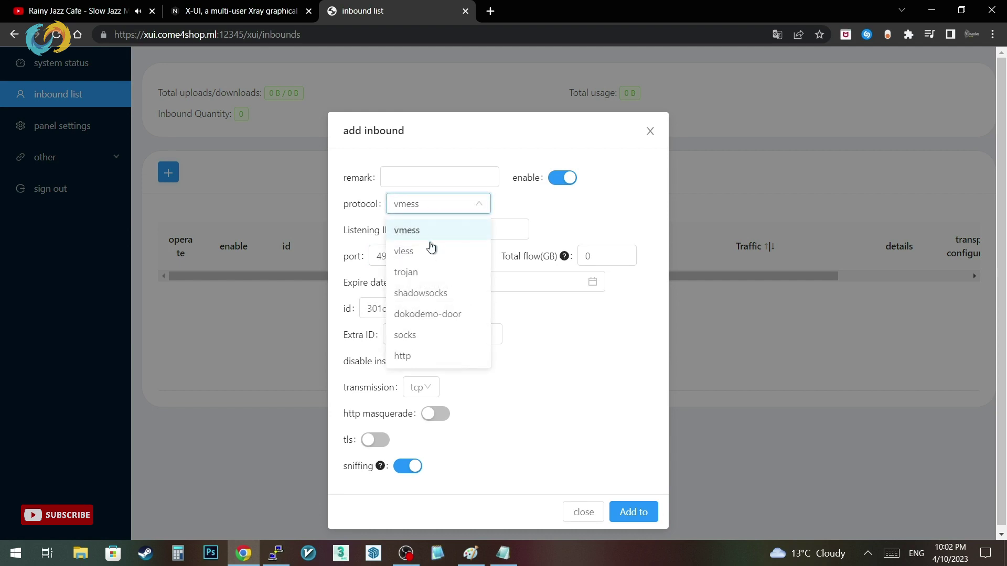
pyautogui.click(432, 247)
pyautogui.click(408, 179)
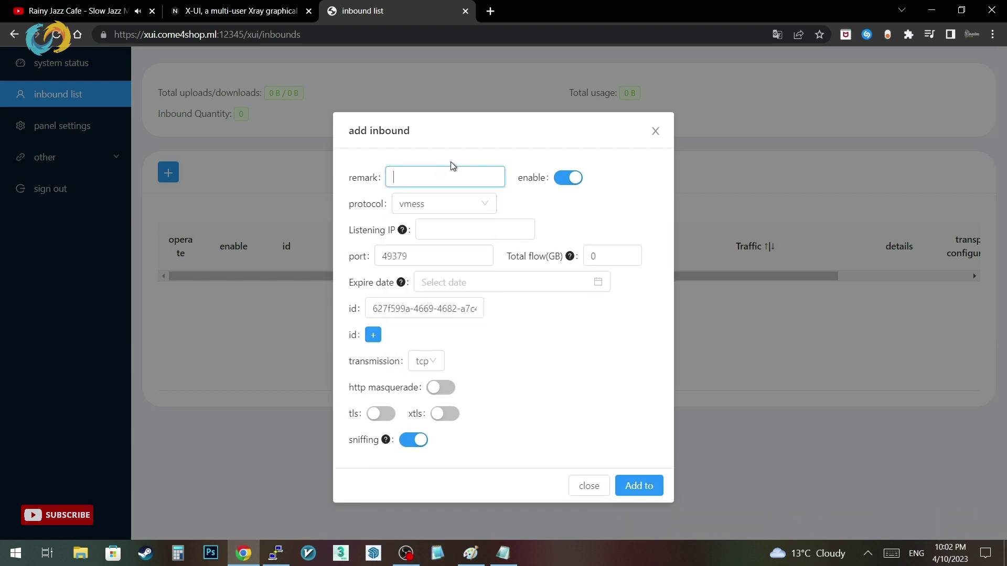
pyautogui.write('test')
pyautogui.click(457, 228)
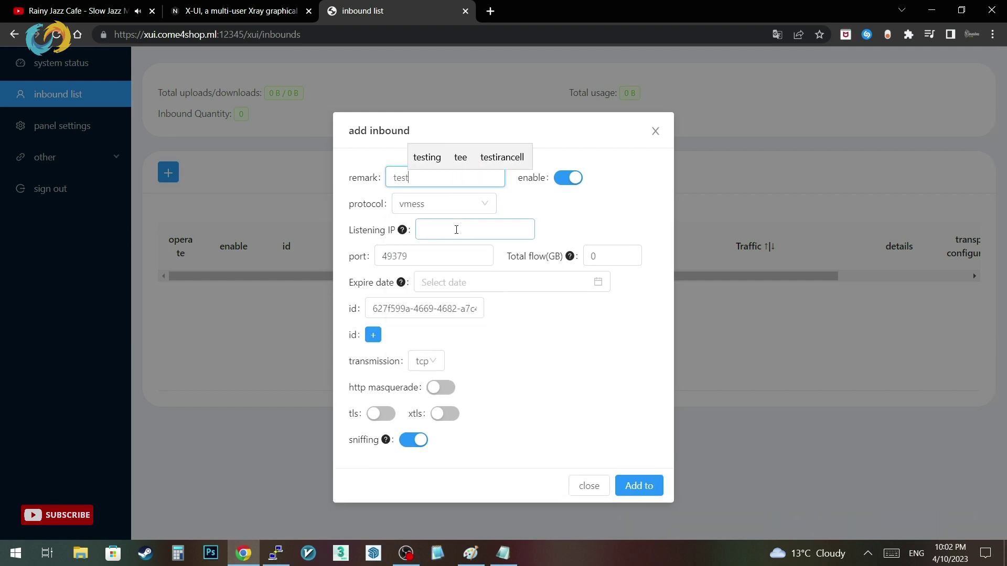
pyautogui.click(425, 256)
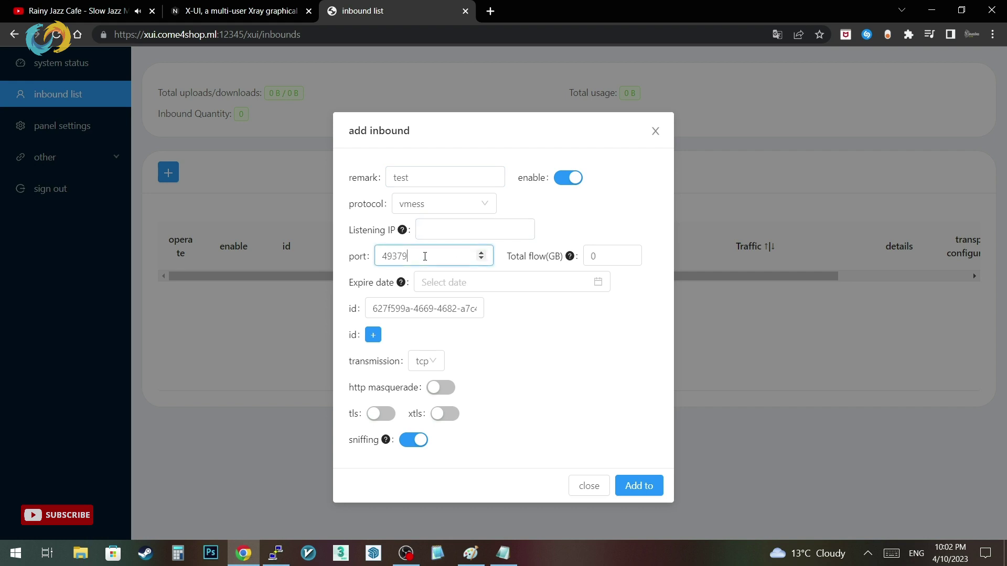
pyautogui.moveTo(423, 258); pyautogui.dragTo(292, 252)
pyautogui.write('2087')
# Remove the fallback1 entry and keep tcp as the transmission type
pyautogui.click(373, 336)
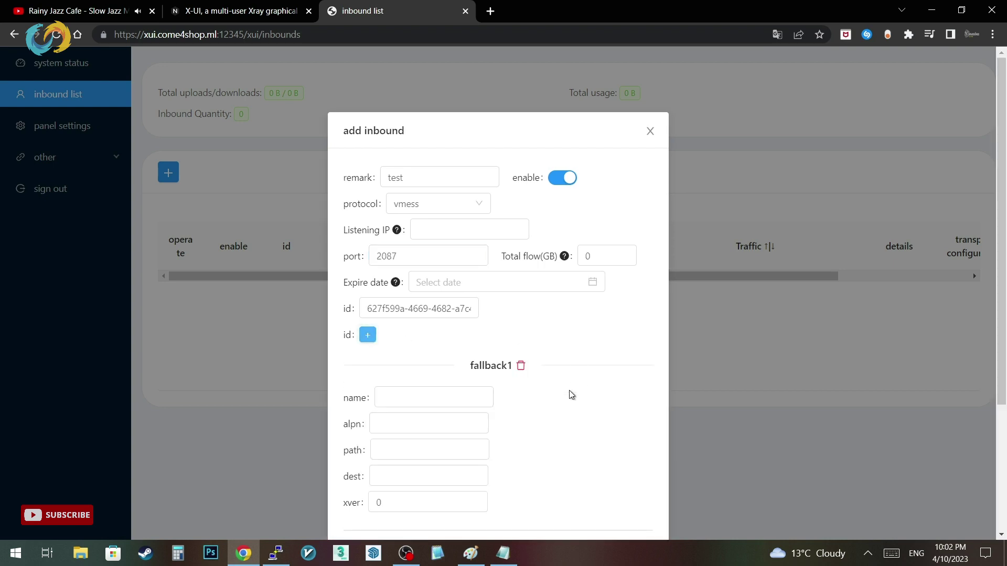
pyautogui.scroll(-2, 571, 395)
pyautogui.scroll(-2, 569, 391)
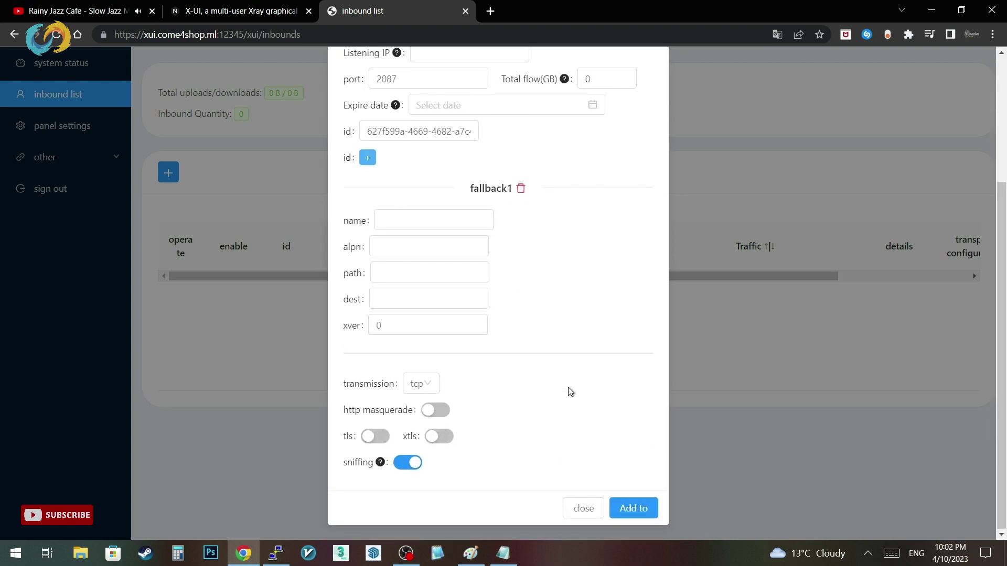
pyautogui.click(521, 190)
pyautogui.click(424, 365)
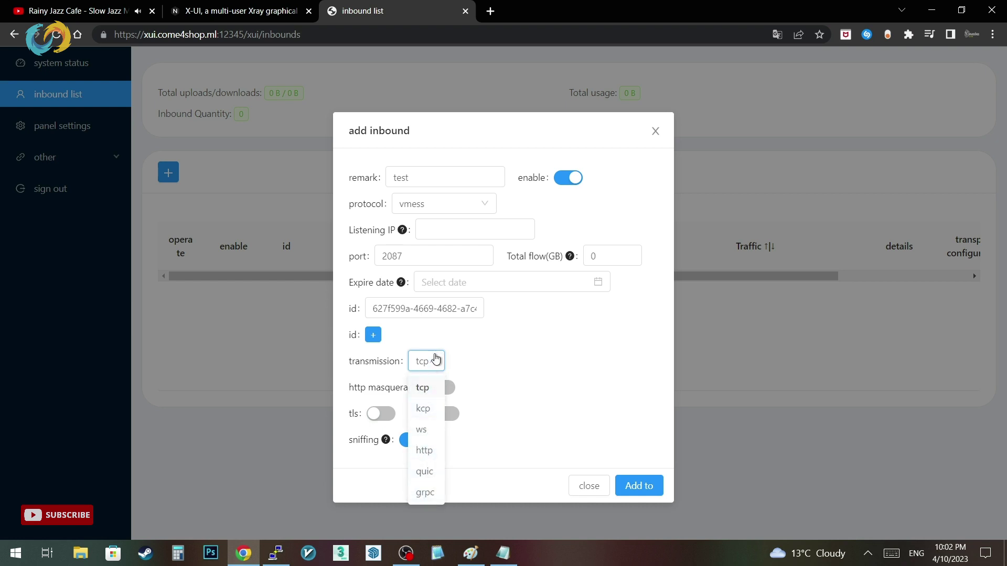
pyautogui.click(433, 361)
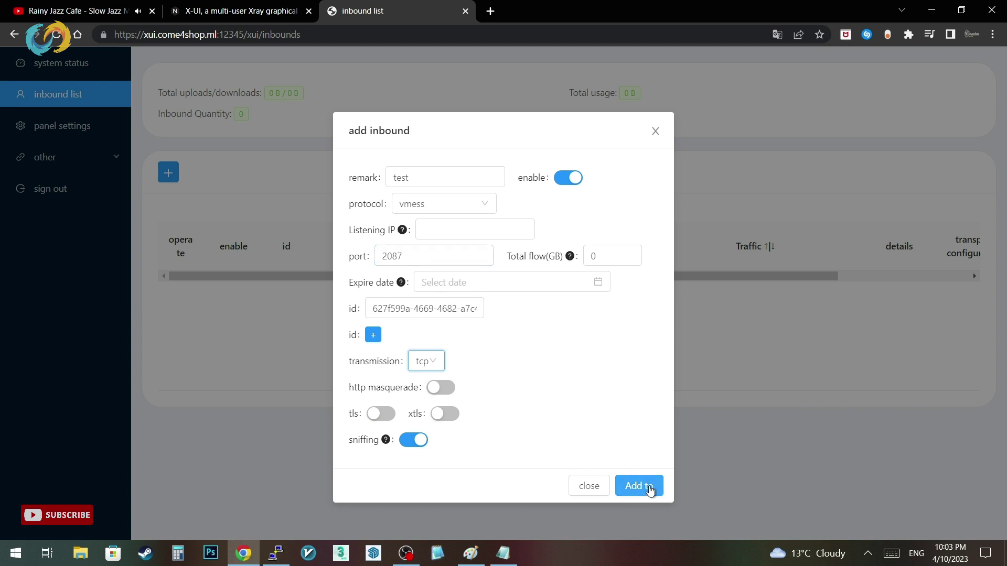
# Enable TLS for domain xui.come4shop.ml with certificate /root/cert.crt and key /root/private.key
pyautogui.click(373, 414)
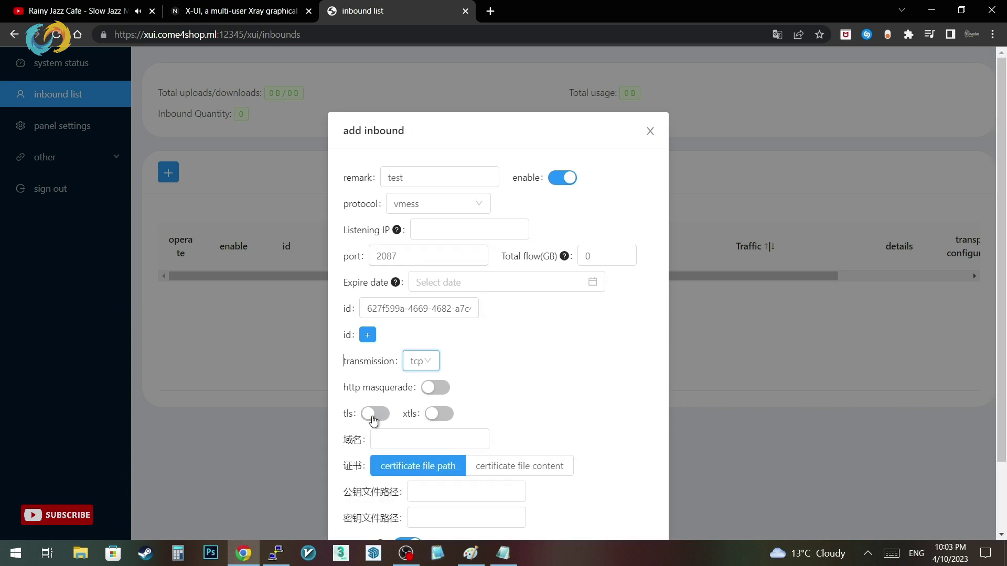
pyautogui.click(500, 367)
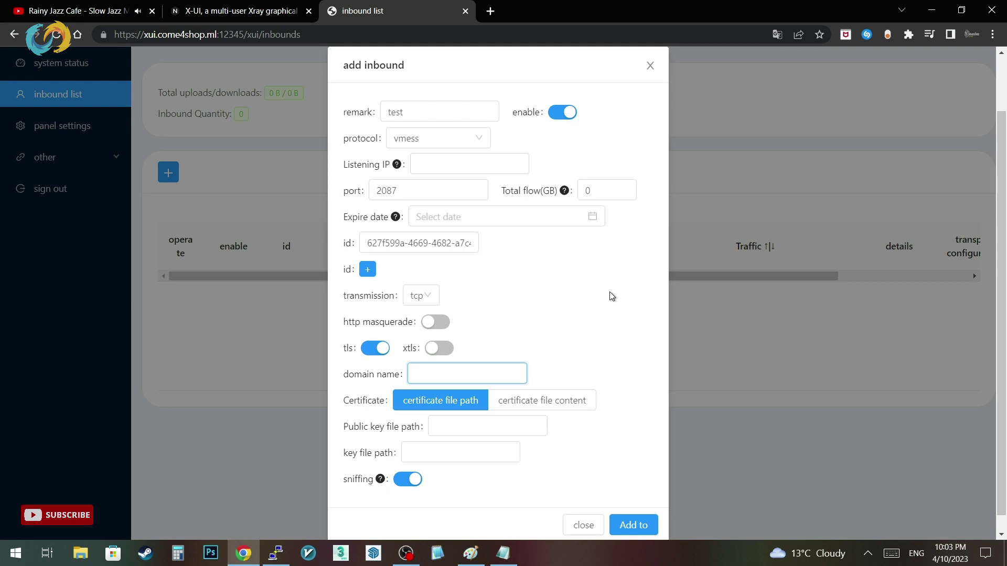
pyautogui.write('yourdomainna')
pyautogui.write('me')
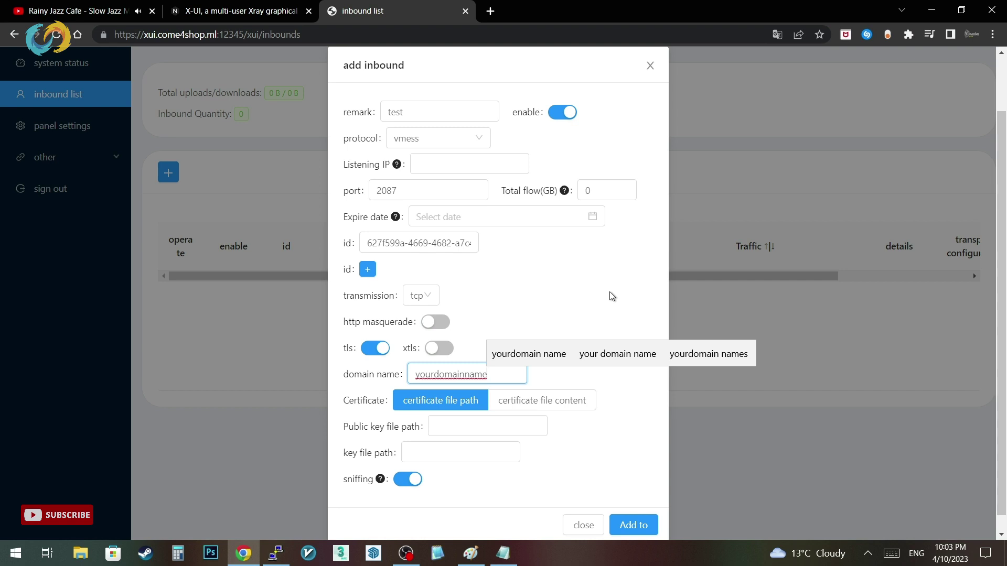
pyautogui.press('Tab')
pyautogui.press('Tab')
pyautogui.hotkey('shift', 'Tab')
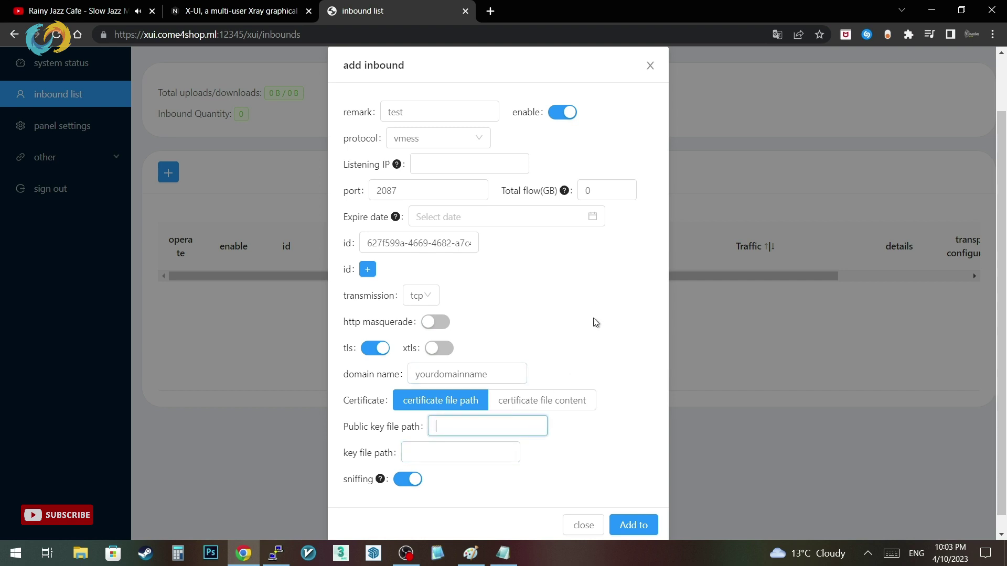
pyautogui.write('/ro')
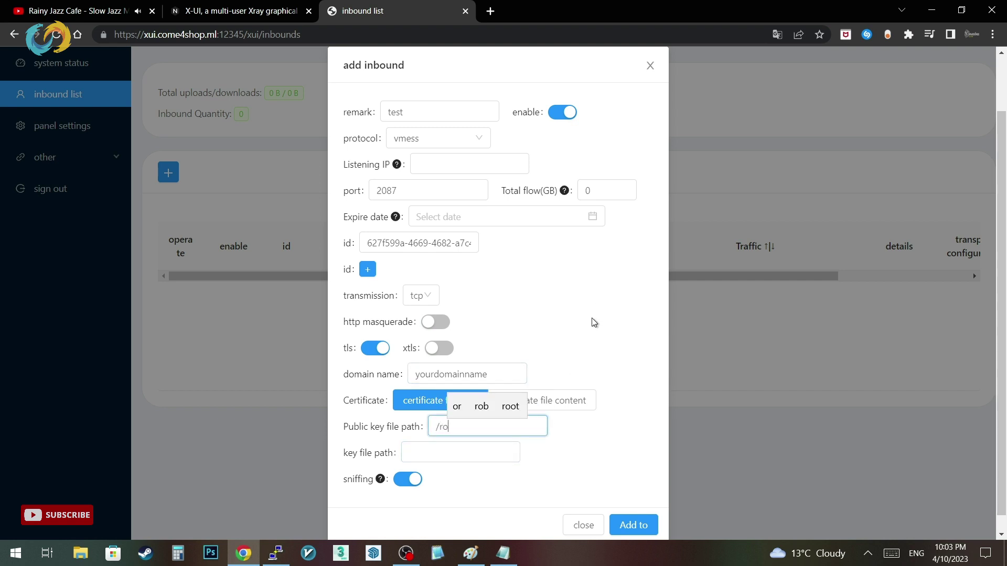
pyautogui.write('ot/cert.cr')
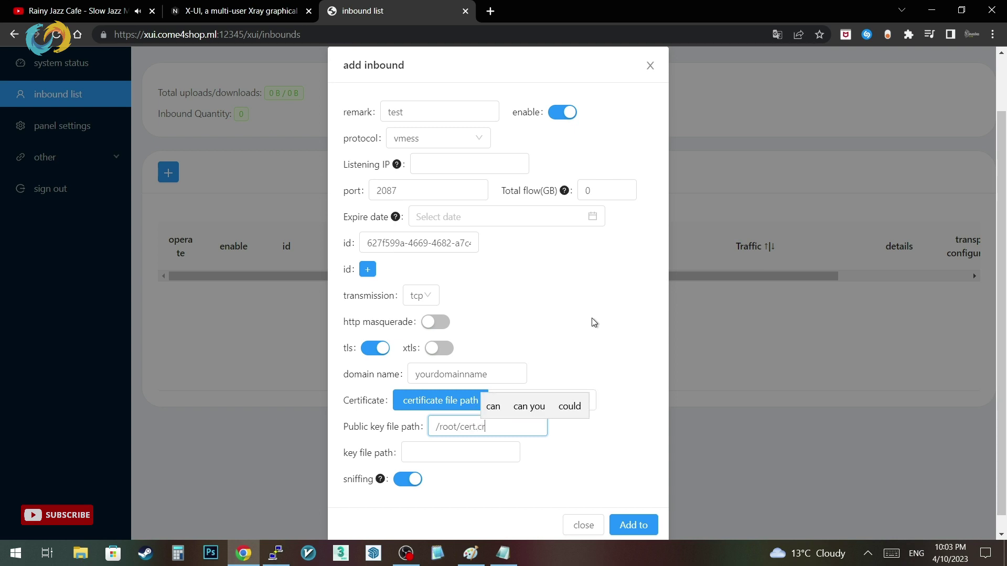
pyautogui.write('t')
pyautogui.press('Tab')
pyautogui.write('/root/private.ke')
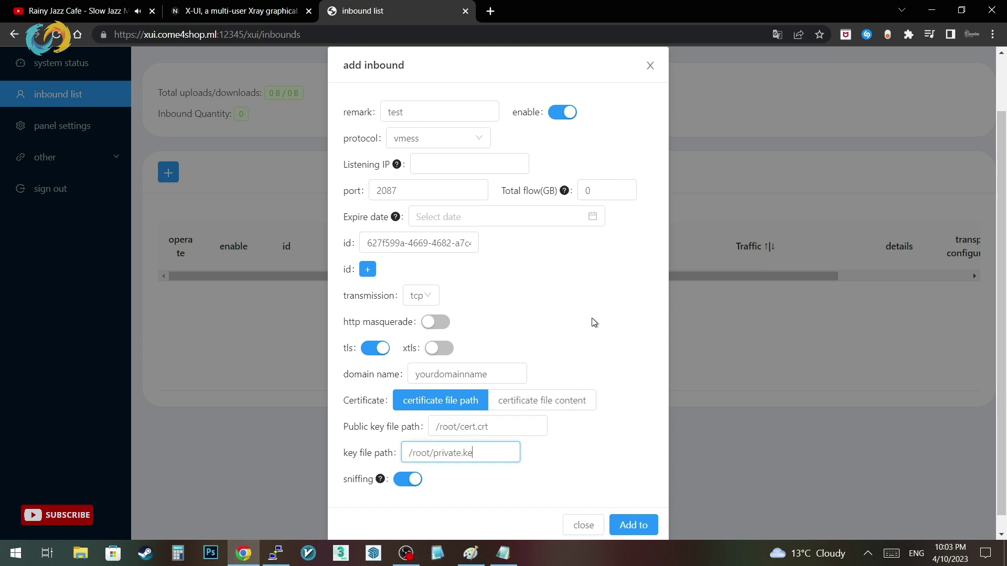
pyautogui.write('y')
pyautogui.doubleClick(504, 376)
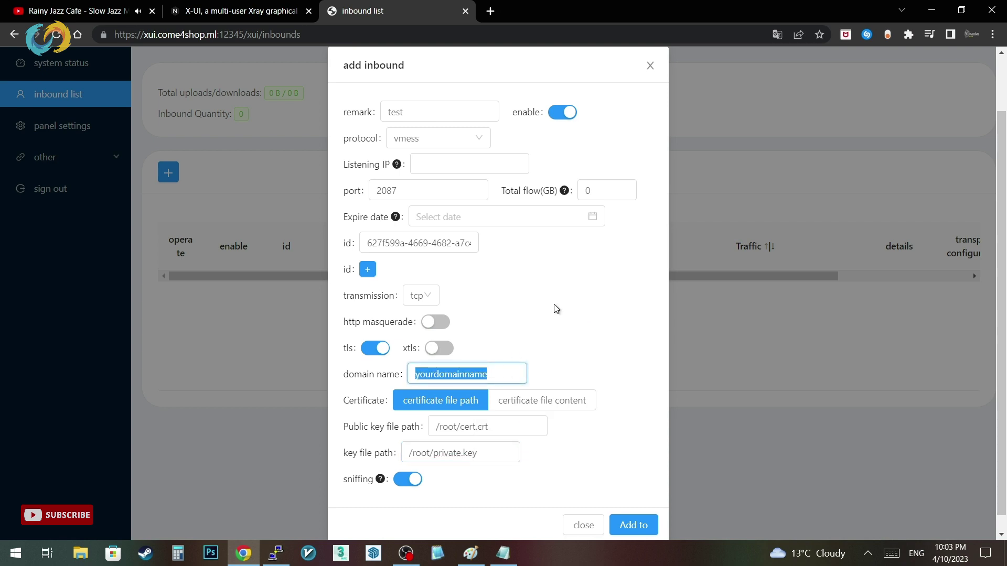
pyautogui.write('x-ui.c')
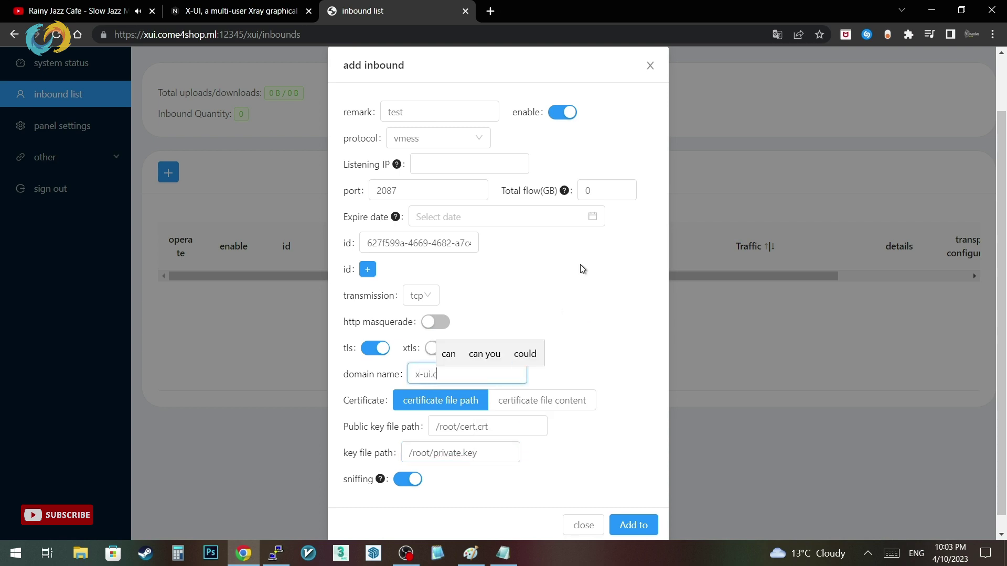
pyautogui.press('BackSpace')
pyautogui.write('ui.co')
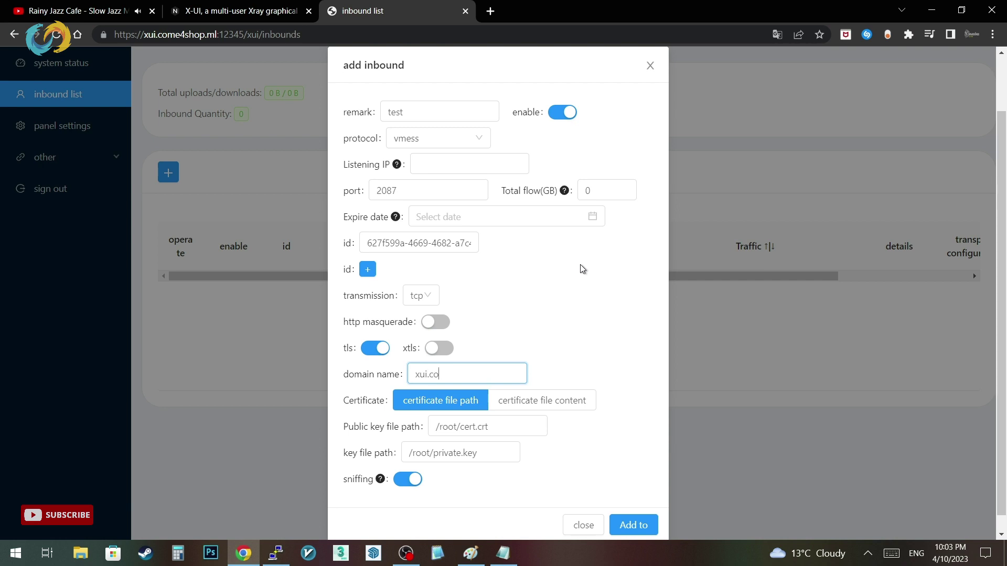
pyautogui.write('me4shop.ml')
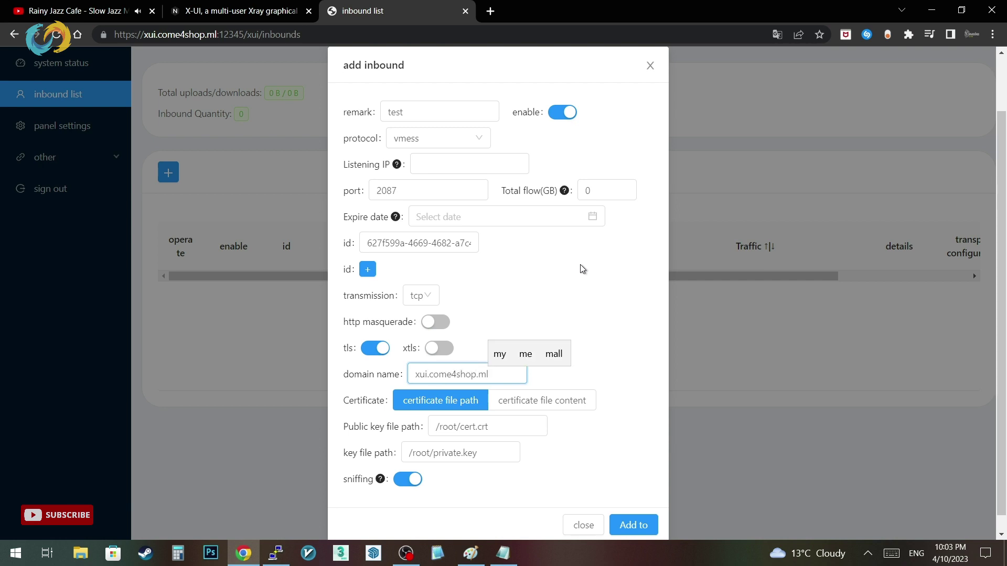
# Add the test inbound and copy its share link from the QR code window
pyautogui.click(640, 526)
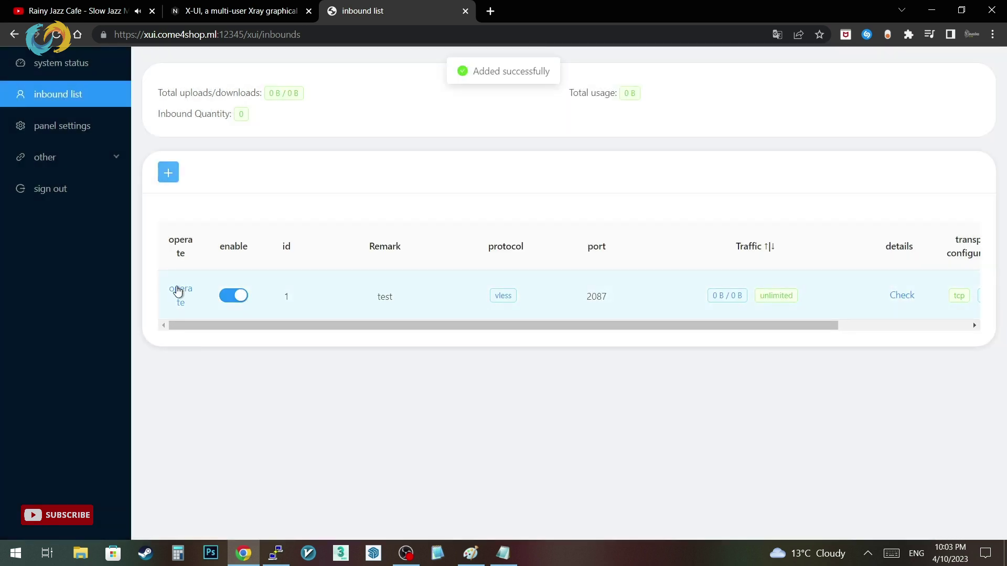
pyautogui.click(183, 298)
pyautogui.click(207, 324)
pyautogui.click(558, 366)
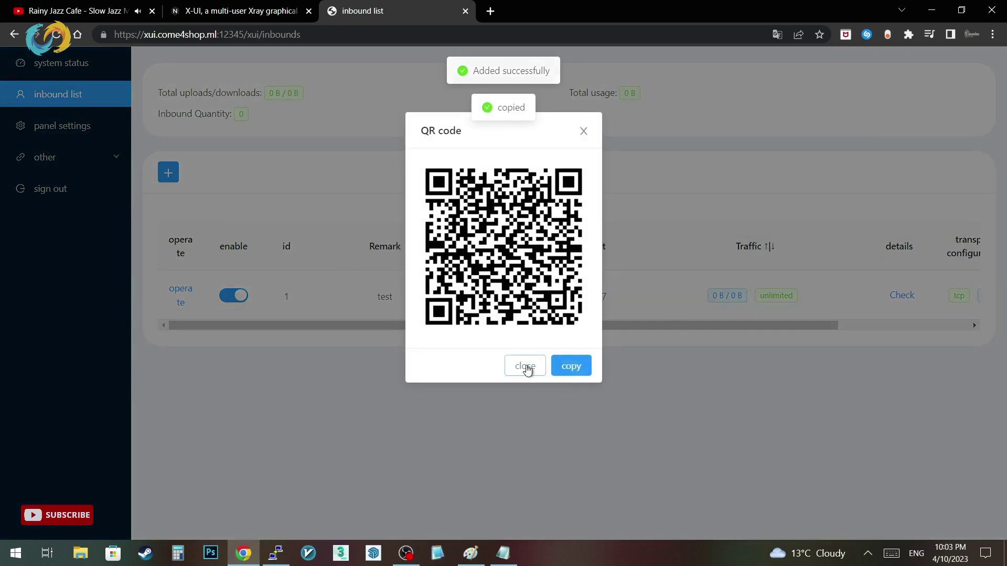
pyautogui.click(525, 367)
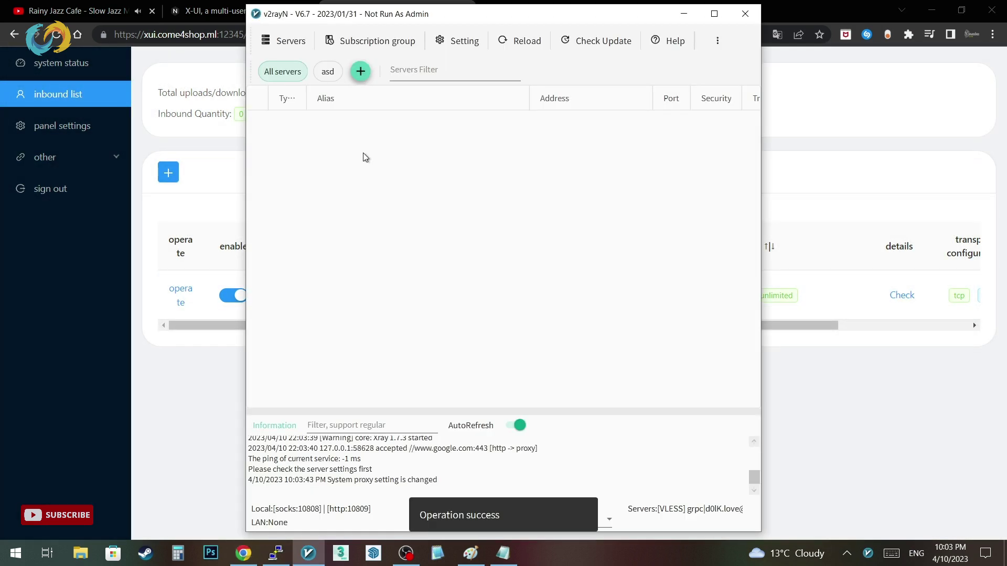
# Import the test VLESS server from the clipboard, confirm its TLS settings, and speed-test it (4.6 M/s)
pyautogui.hotkey('ctrl', 'v')
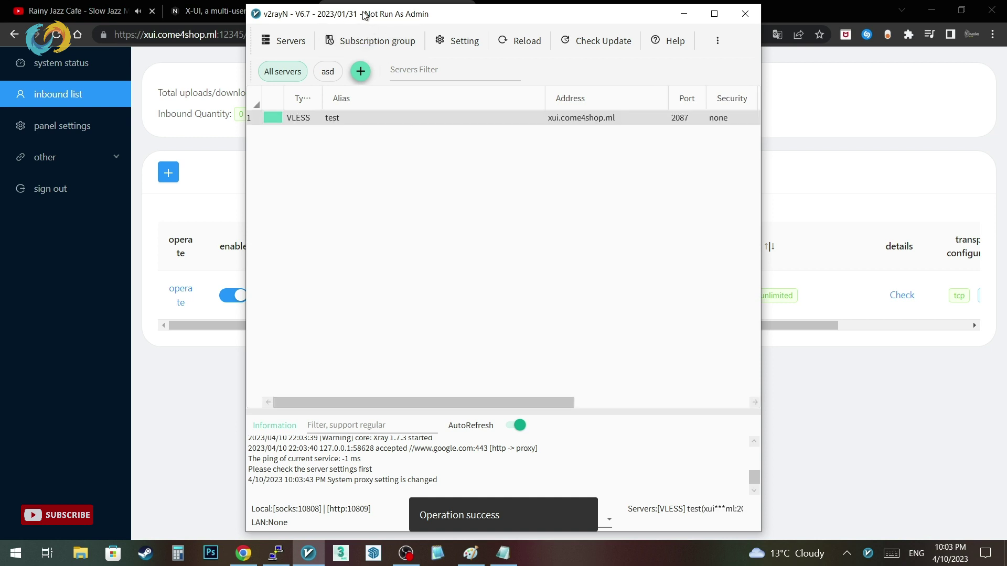
pyautogui.moveTo(365, 14); pyautogui.dragTo(120, 11)
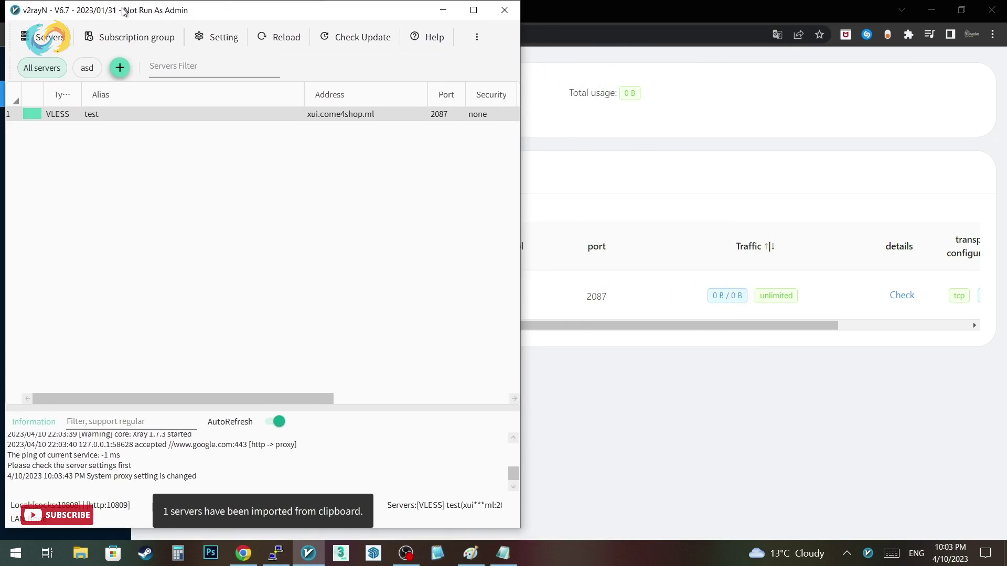
pyautogui.doubleClick(361, 114)
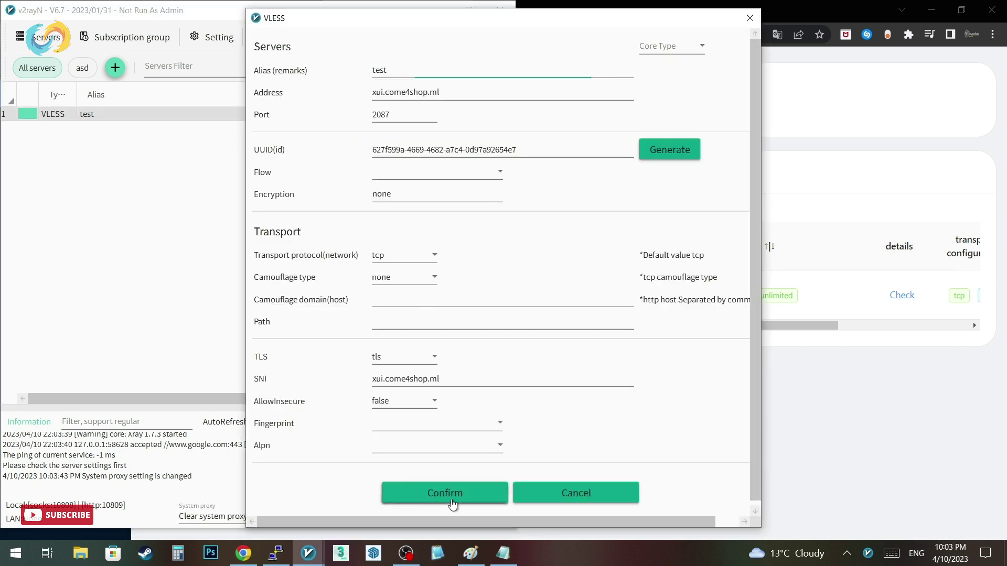
pyautogui.click(451, 496)
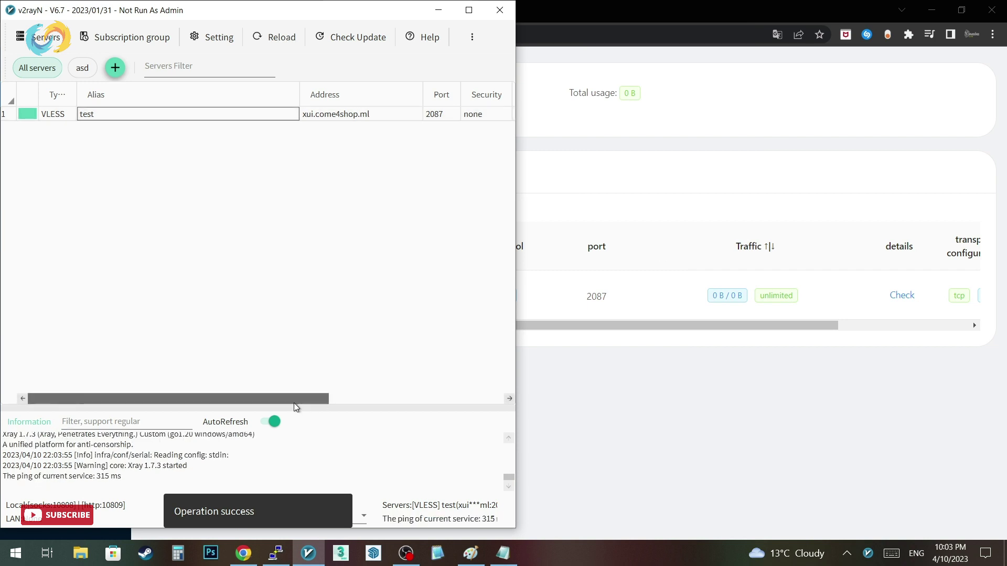
pyautogui.moveTo(299, 403); pyautogui.dragTo(474, 403)
pyautogui.click(475, 113)
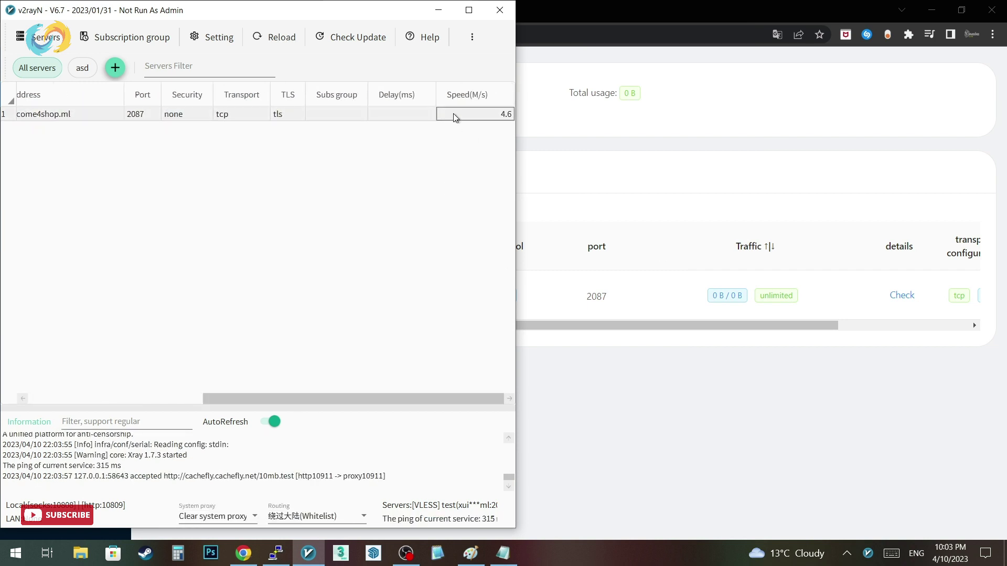
# Enable v2rayN's system proxy and check the public IP on whatismyipaddress.com (34.159.95.6, Frankfurt)
pyautogui.rightClick(868, 554)
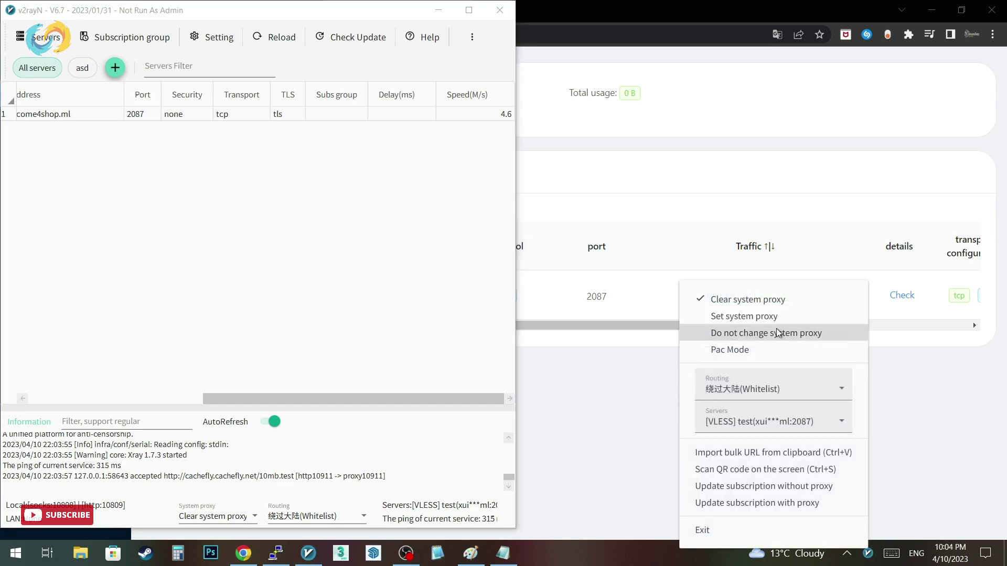
pyautogui.click(773, 319)
pyautogui.click(674, 148)
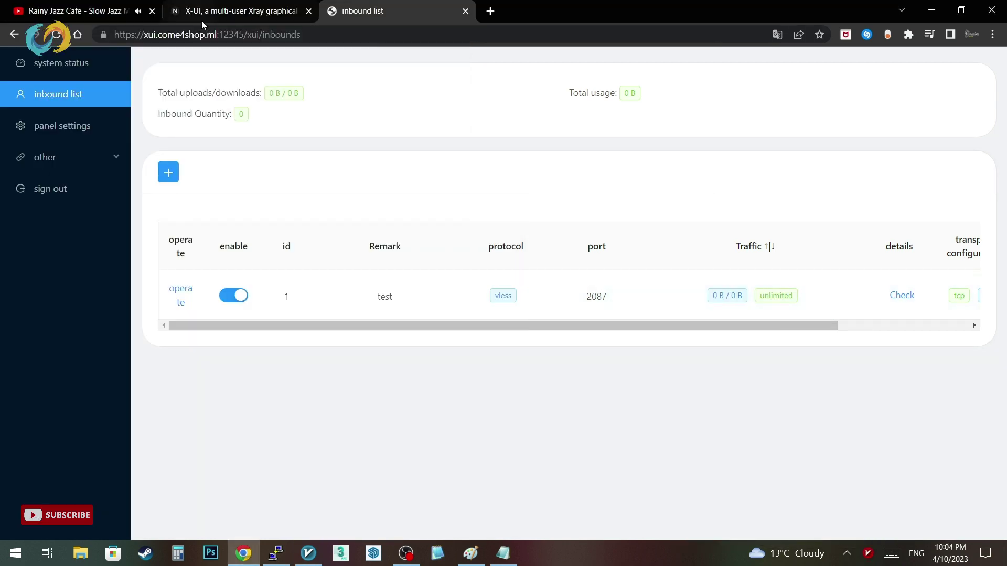
pyautogui.click(490, 11)
pyautogui.write('whatismyipaddress.com')
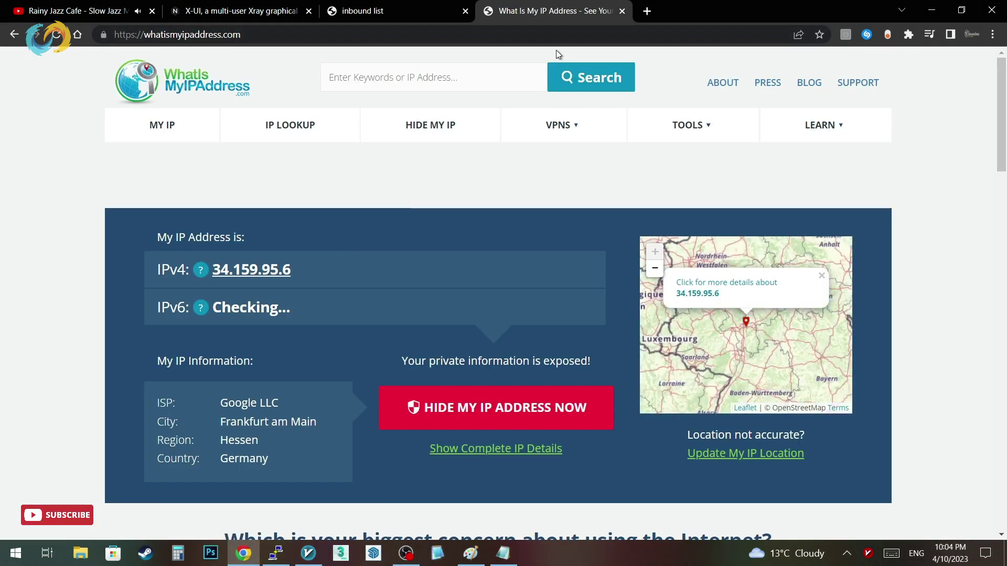
# Go to the Speedtest website
pyautogui.click(545, 38)
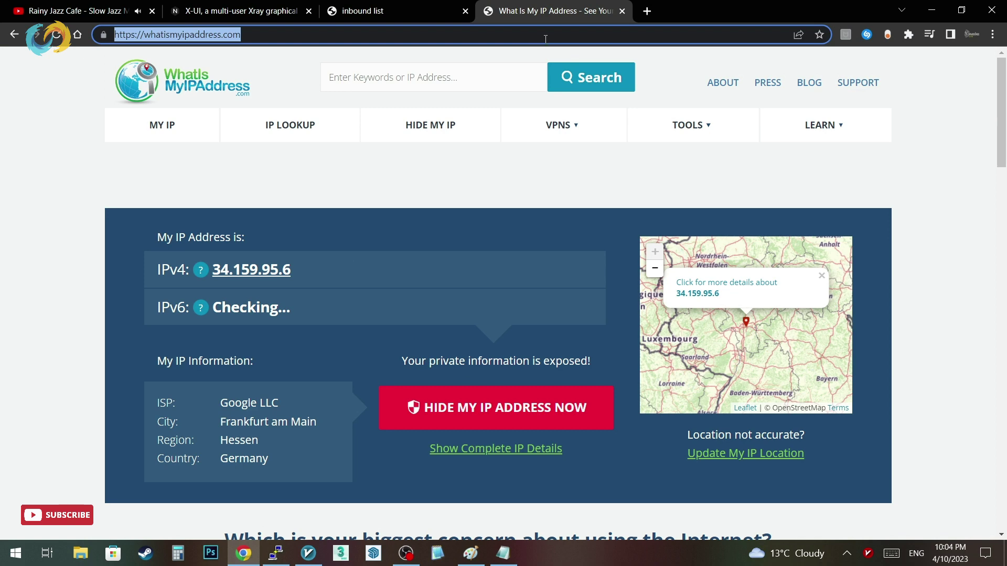
pyautogui.write('speedtest')
pyautogui.press('Return')
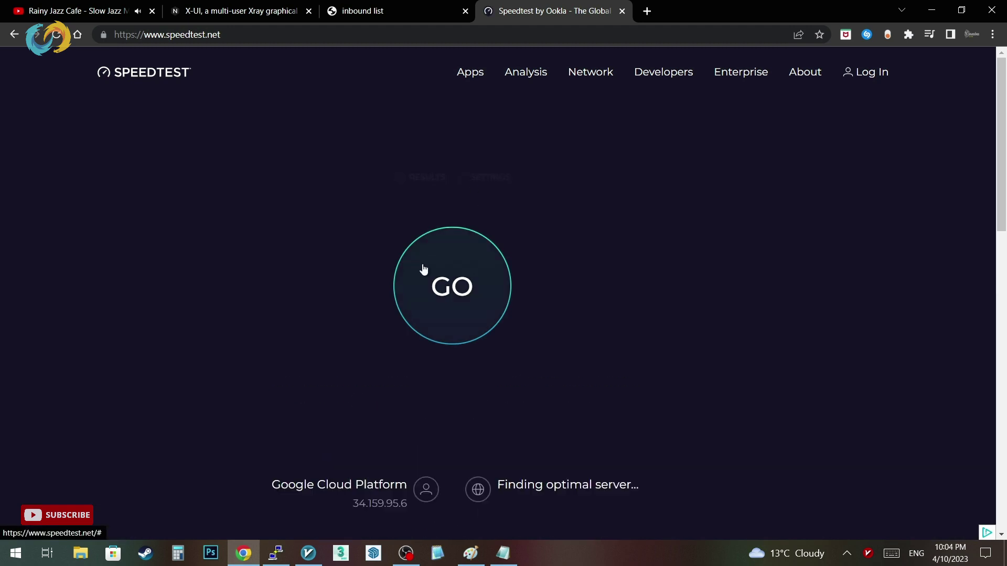
# Run the Speedtest: 42.63 Mbps download, 46.12 Mbps upload, 32 ms ping
pyautogui.click(424, 270)
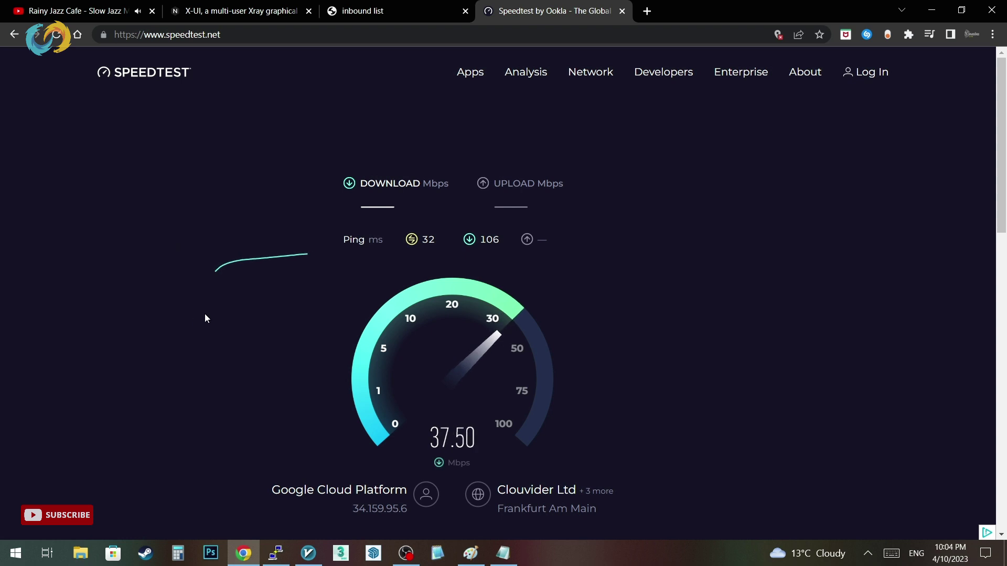
pyautogui.scroll(-1, 207, 283)
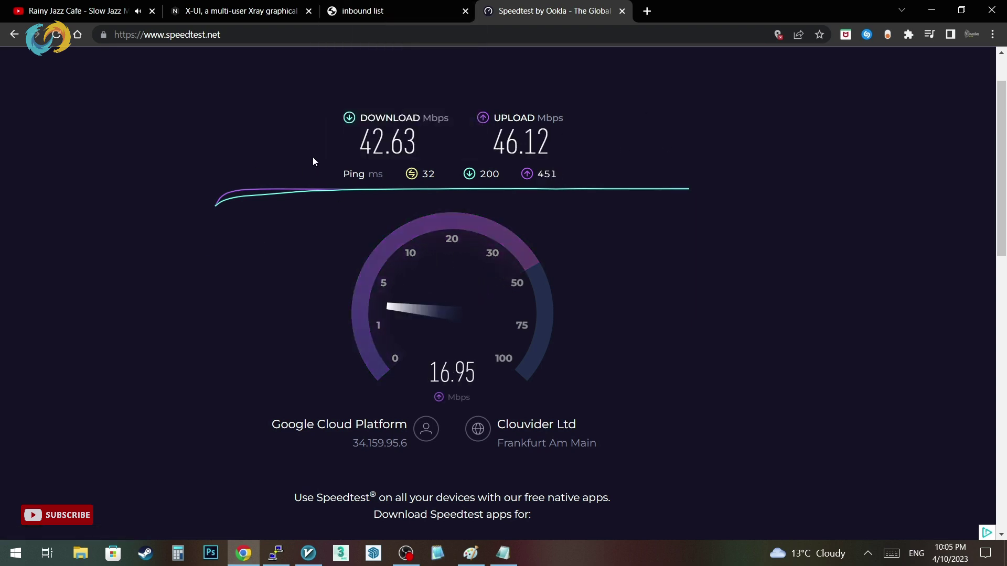
# Start a second inbound with remark xtls on port 2096
pyautogui.click(411, 18)
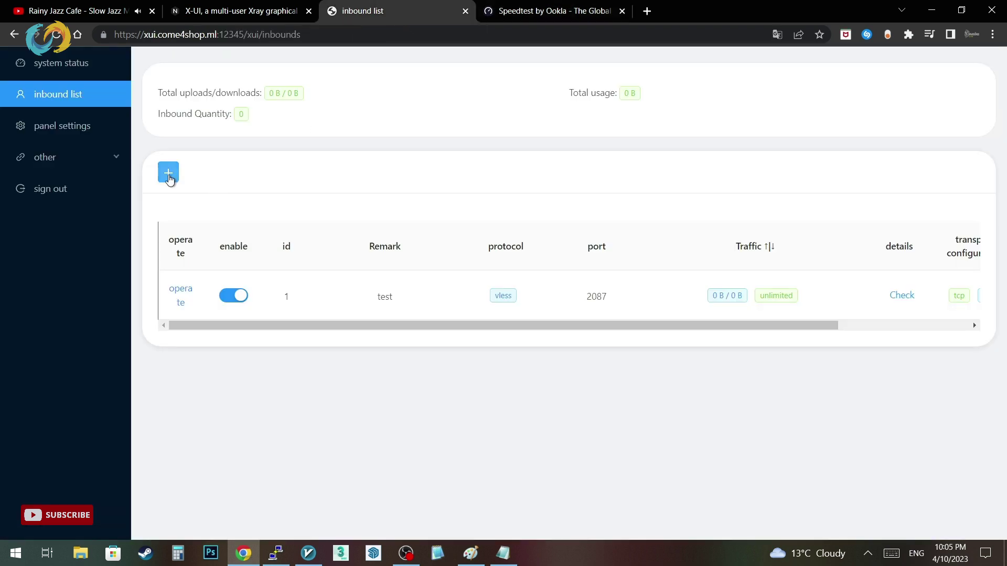
pyautogui.click(169, 177)
pyautogui.click(411, 168)
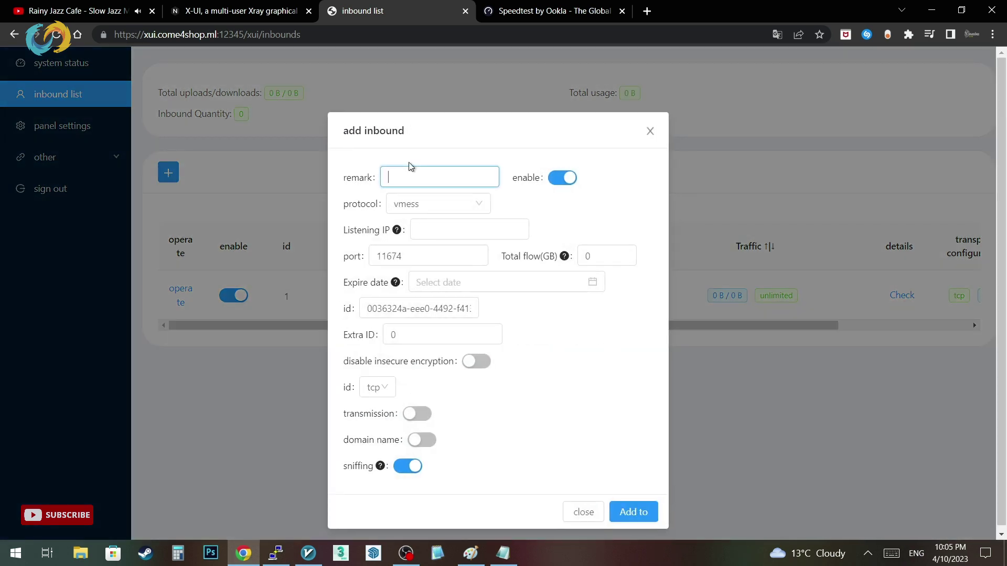
pyautogui.write('tes')
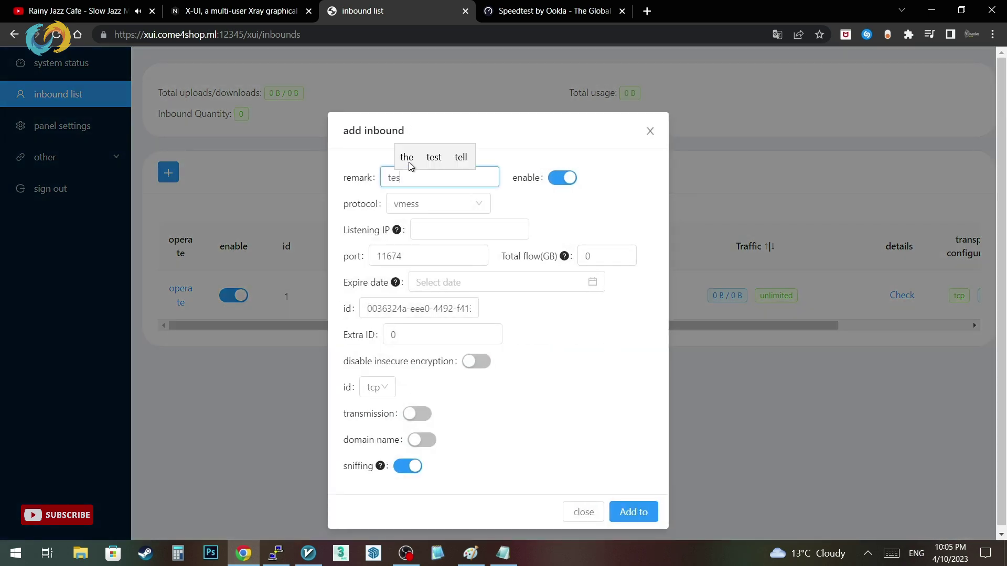
pyautogui.write('t2')
pyautogui.doubleClick(422, 175)
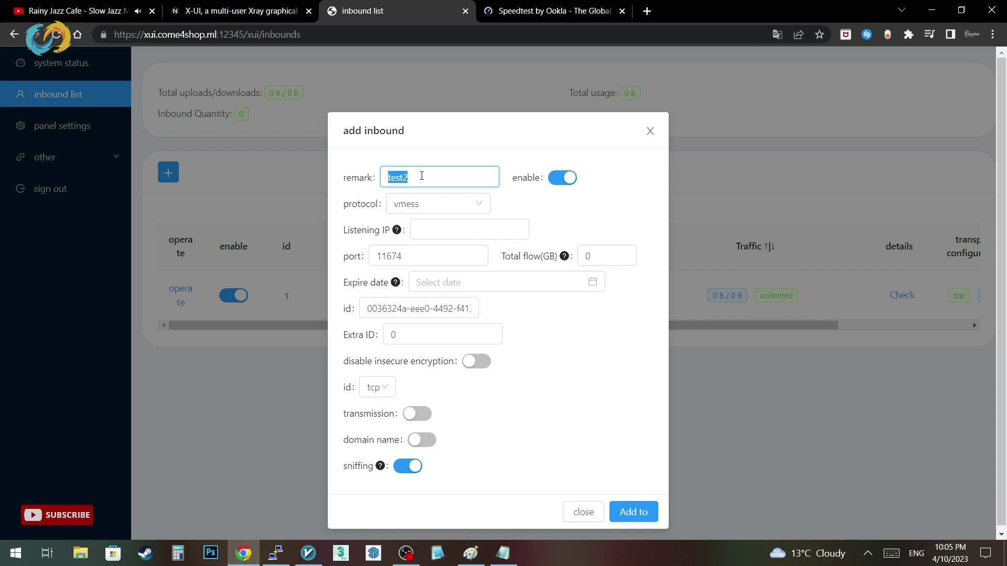
pyautogui.write('xtls')
pyautogui.click(438, 255)
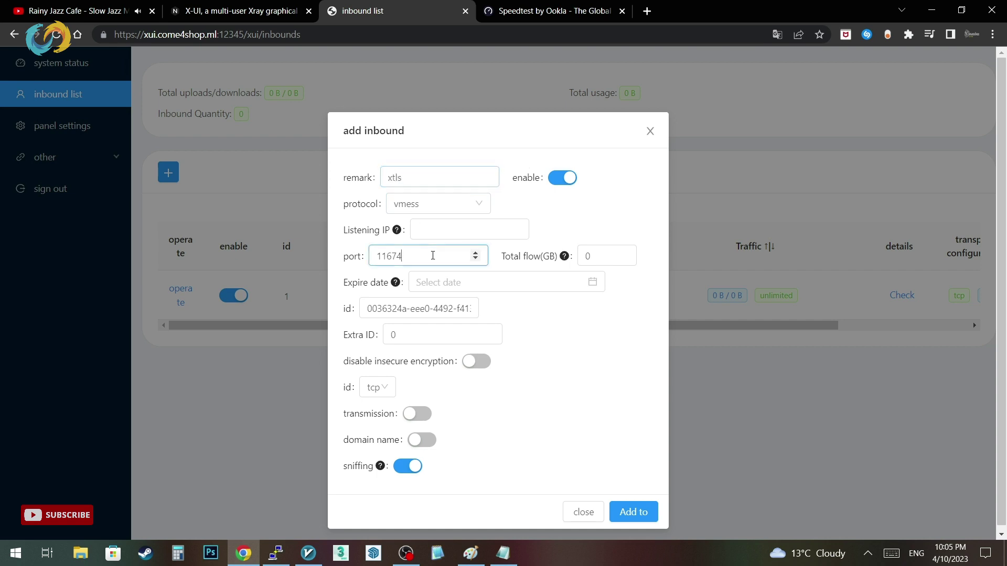
pyautogui.doubleClick(434, 255)
pyautogui.write('2096')
pyautogui.doubleClick(401, 257)
# Set the inbound protocol to vless, keeping tcp transport
pyautogui.click(381, 388)
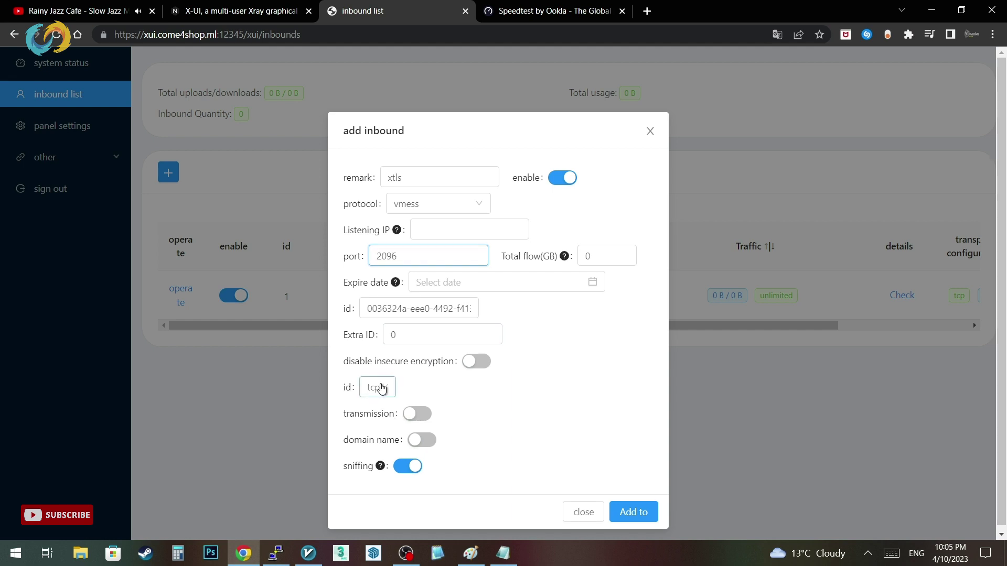
pyautogui.click(386, 387)
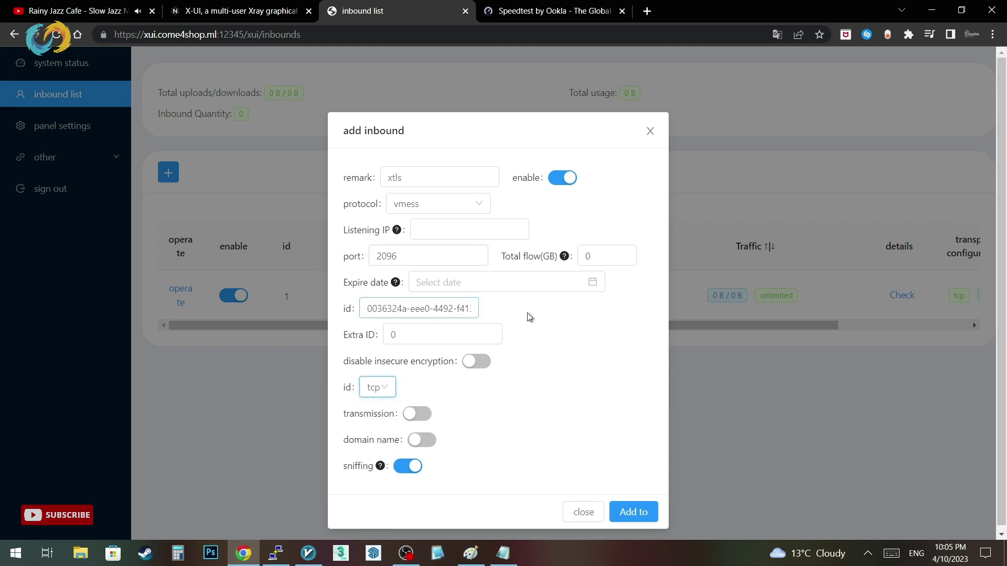
pyautogui.click(429, 210)
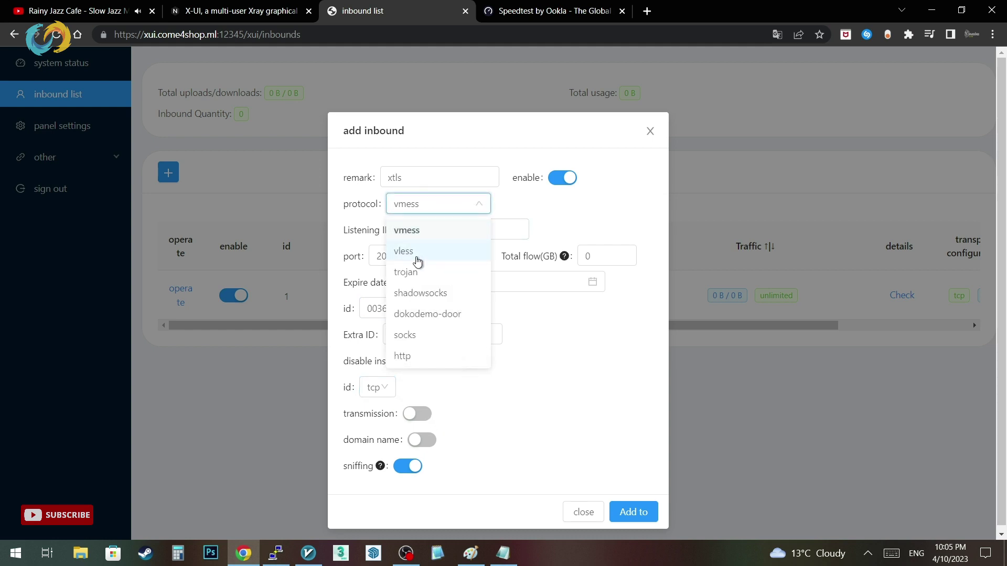
pyautogui.click(416, 253)
pyautogui.click(385, 371)
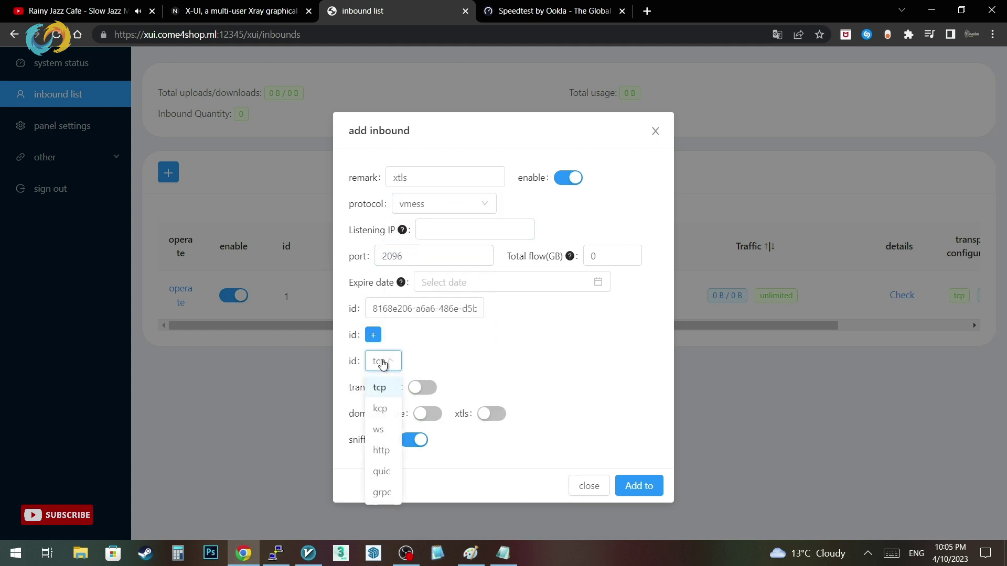
pyautogui.click(383, 362)
# Enable XTLS for xui.come4shop.ml with /root/cert.crt and /root/private.key, and save the inbound
pyautogui.click(493, 414)
pyautogui.click(467, 439)
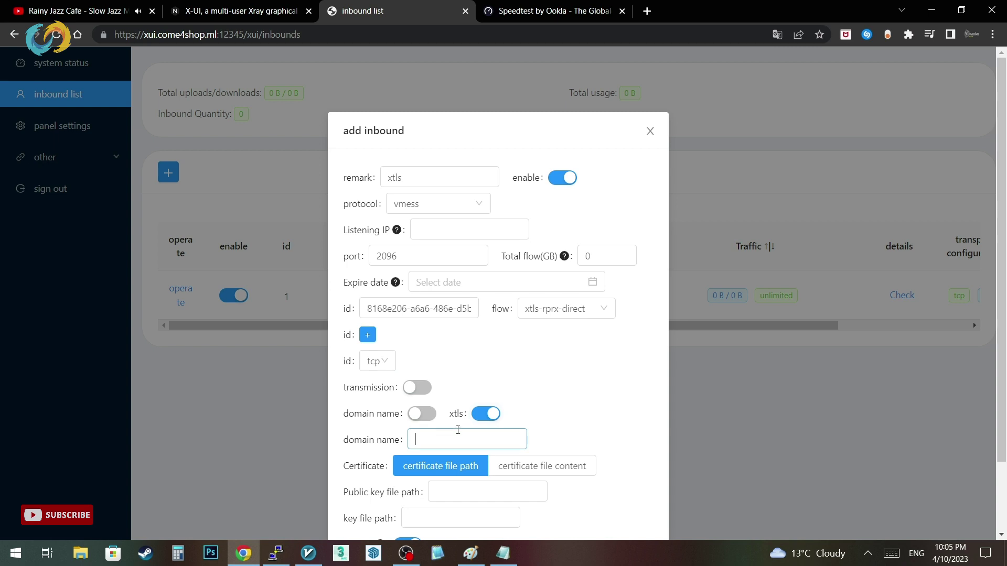
pyautogui.write('xui')
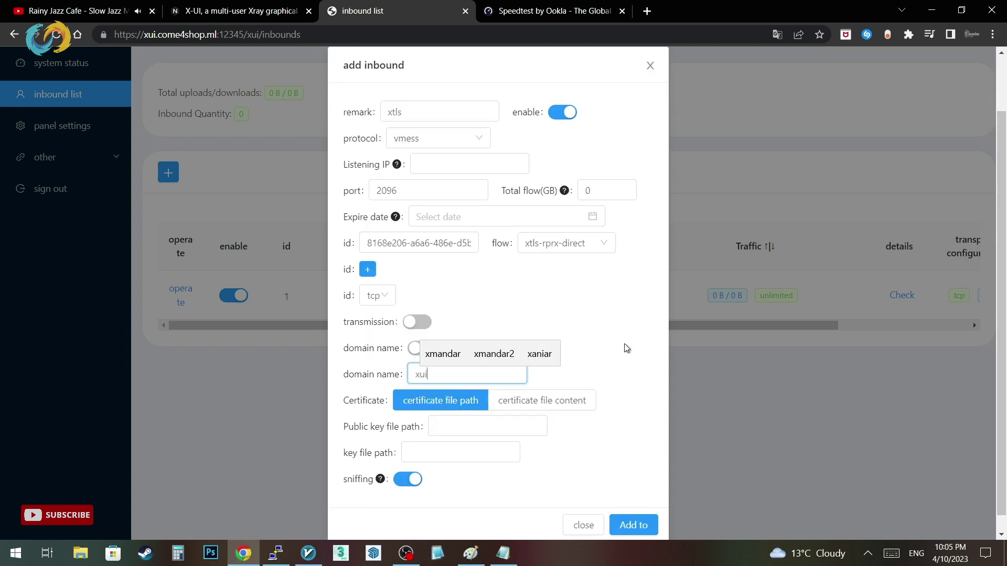
pyautogui.write('.come4shop.ml')
pyautogui.press('Tab')
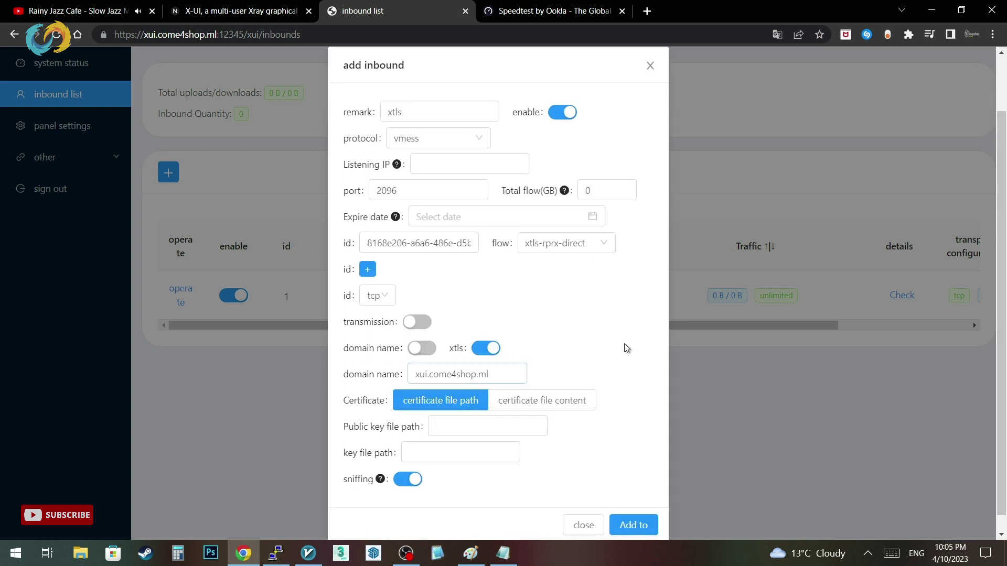
pyautogui.write('/root/cert')
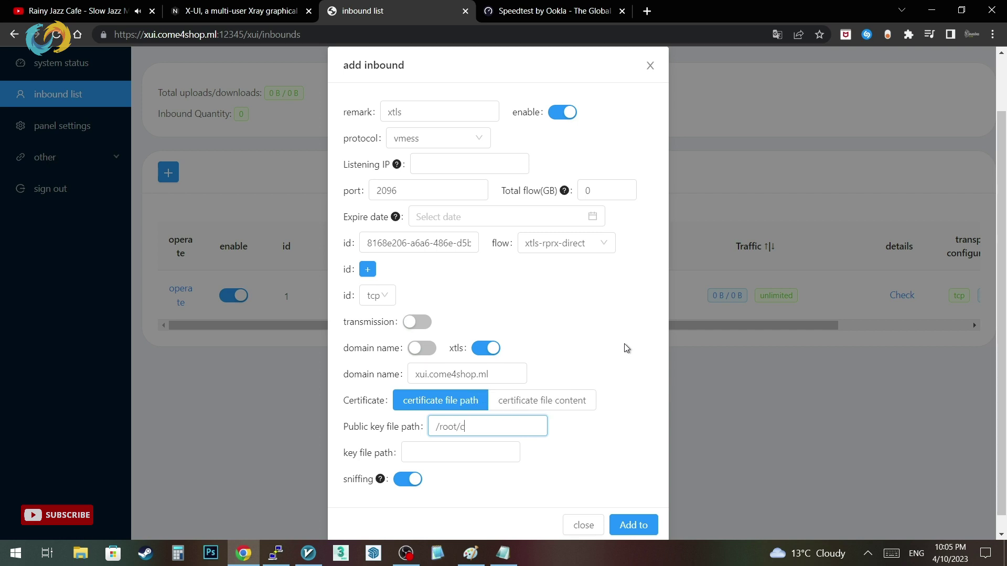
pyautogui.write('.crt')
pyautogui.press('Tab')
pyautogui.write('/r')
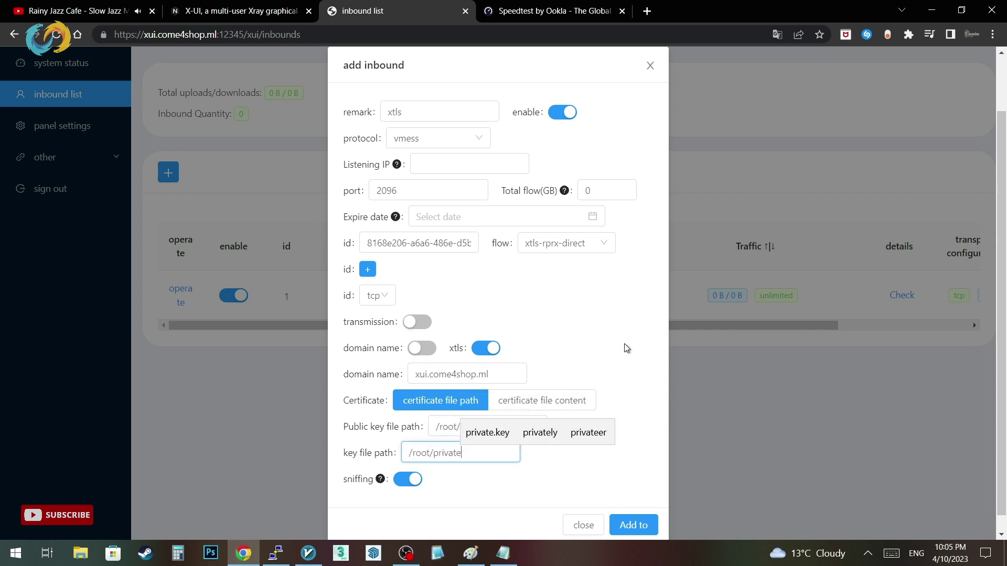
pyautogui.write('.key')
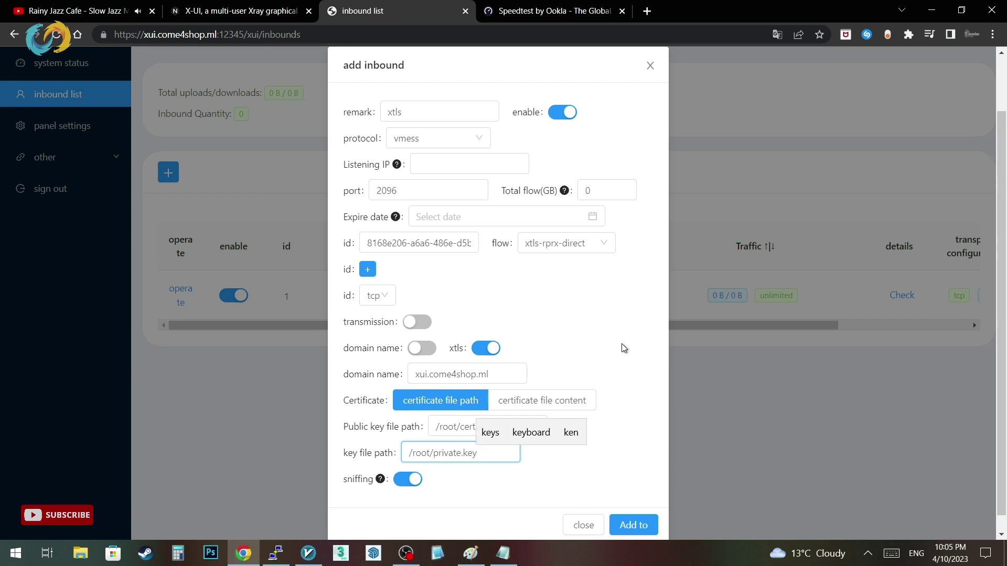
pyautogui.scroll(-1, 614, 348)
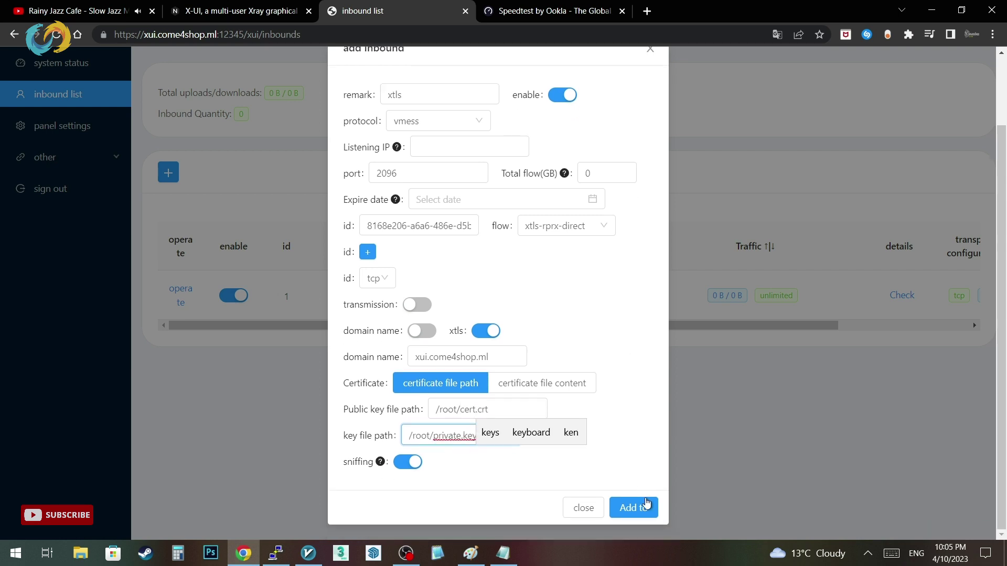
pyautogui.click(647, 504)
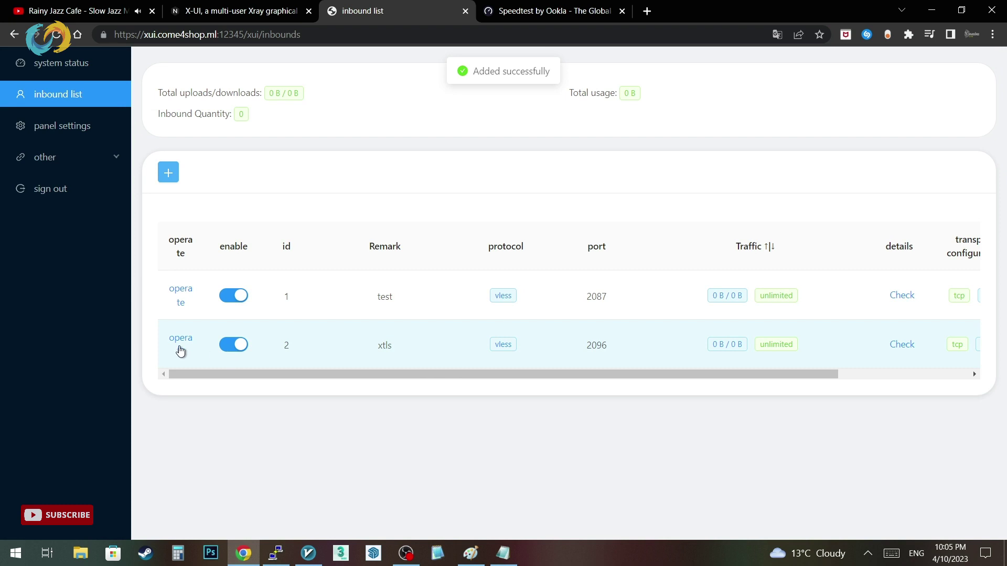
# Copy the xtls inbound's share link from its QR code window
pyautogui.click(180, 351)
pyautogui.click(198, 376)
pyautogui.click(572, 366)
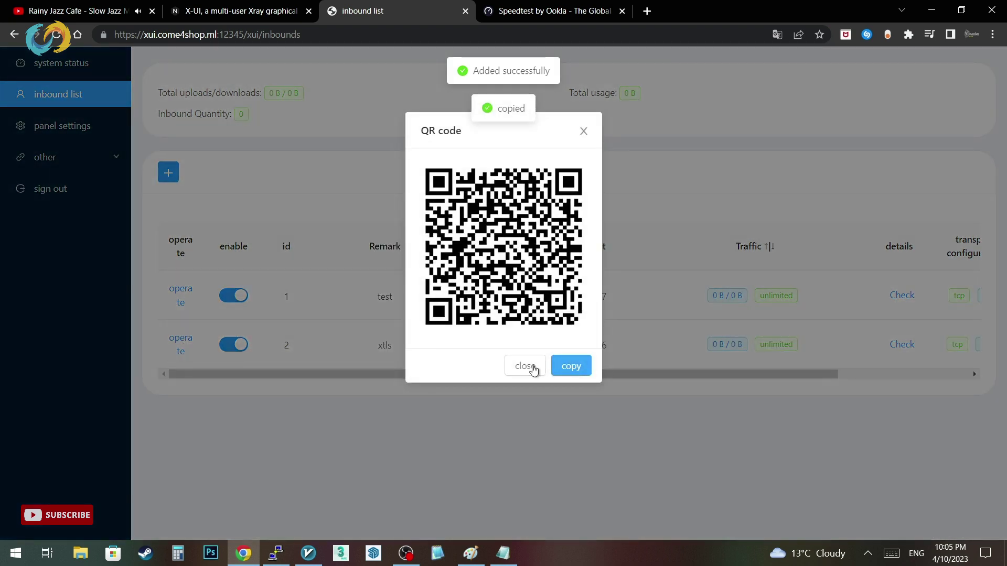
pyautogui.click(533, 367)
pyautogui.click(868, 553)
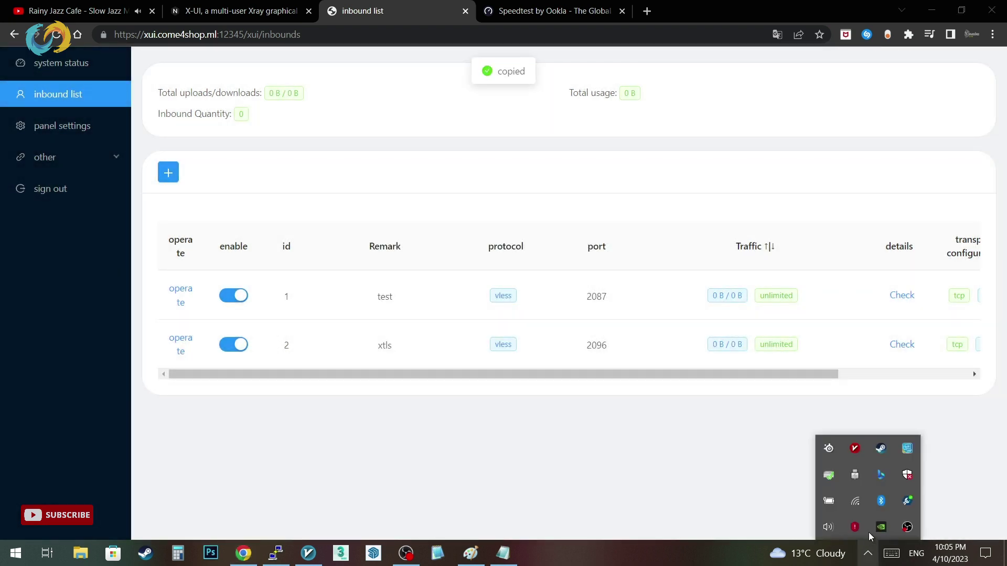
# Clear the system proxy, import the xtls server from the clipboard and speed-test it
pyautogui.click(862, 451)
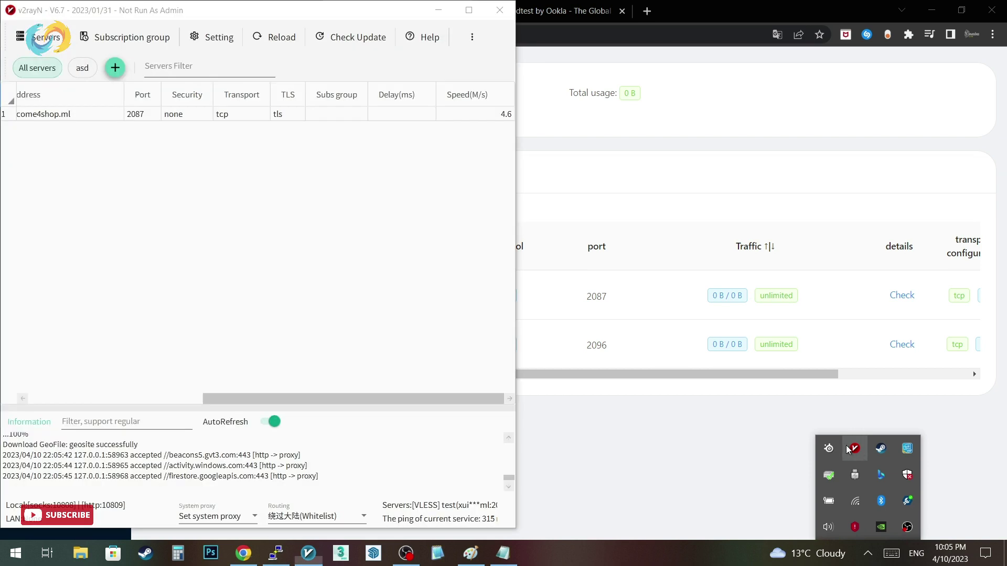
pyautogui.rightClick(849, 447)
pyautogui.click(713, 195)
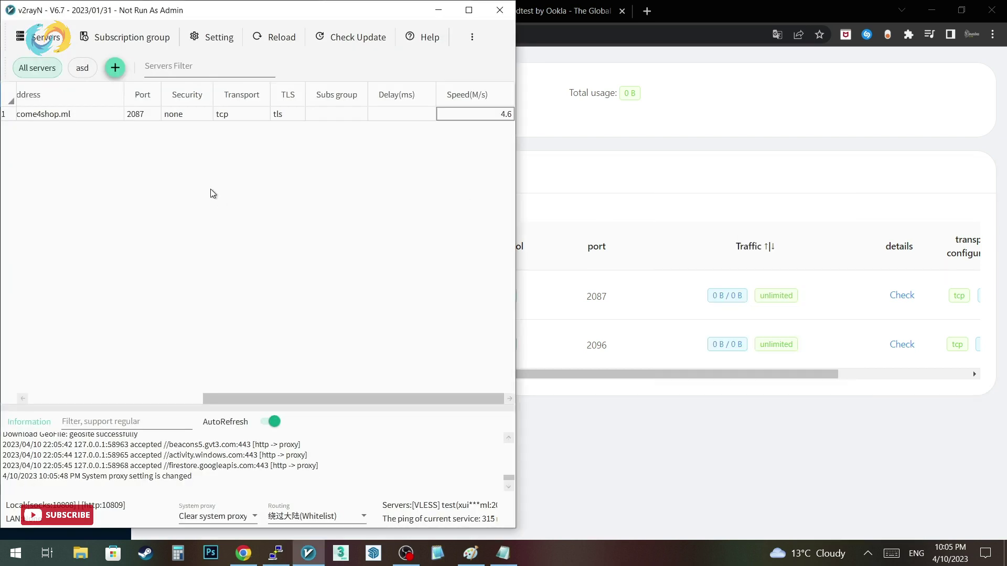
pyautogui.hotkey('ctrl', 'v')
pyautogui.click(97, 130)
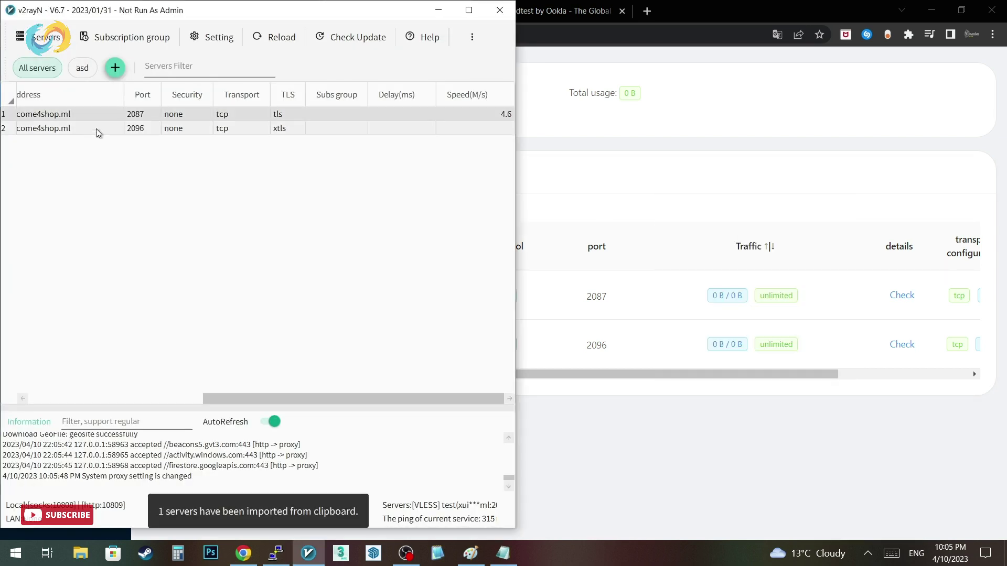
pyautogui.hotkey('ctrl', 't')
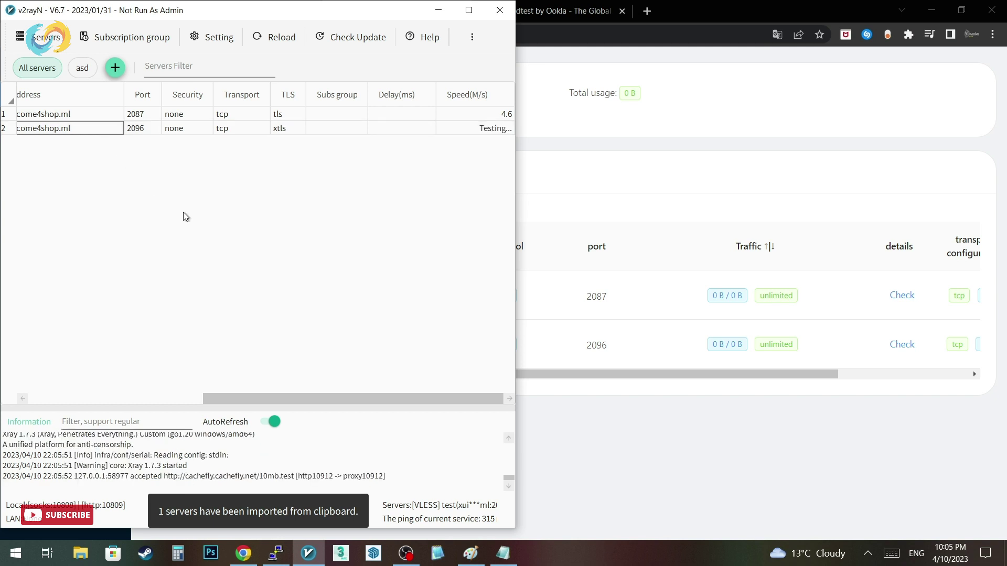
pyautogui.click(486, 131)
# Make xtls the active server and turn the system proxy back on
pyautogui.click(867, 555)
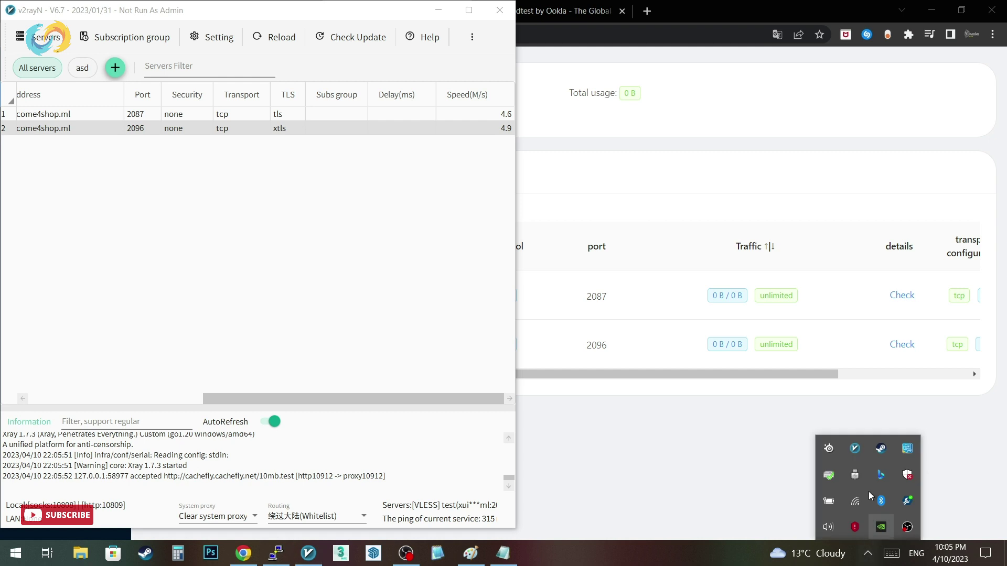
pyautogui.click(322, 130)
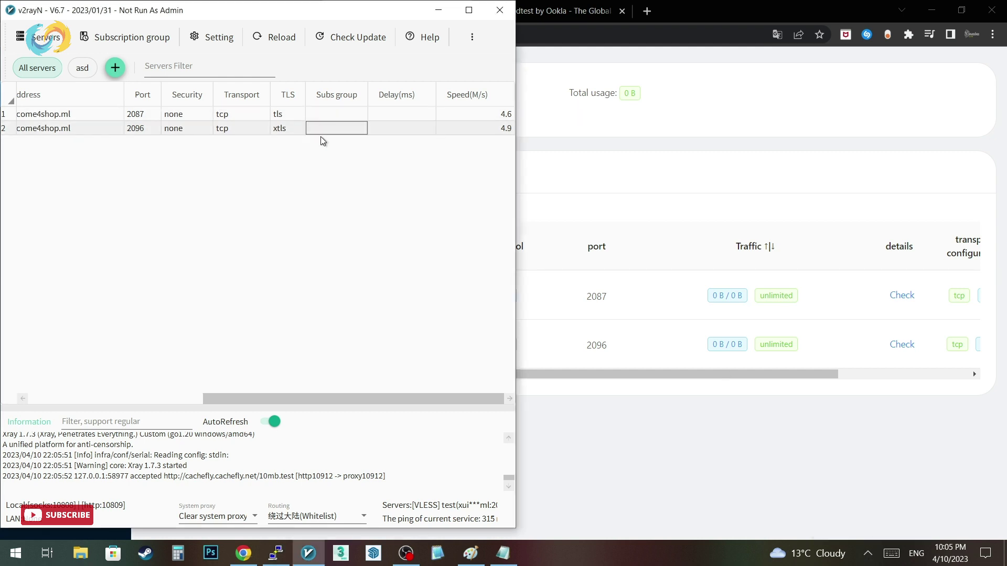
pyautogui.moveTo(254, 399); pyautogui.dragTo(78, 399)
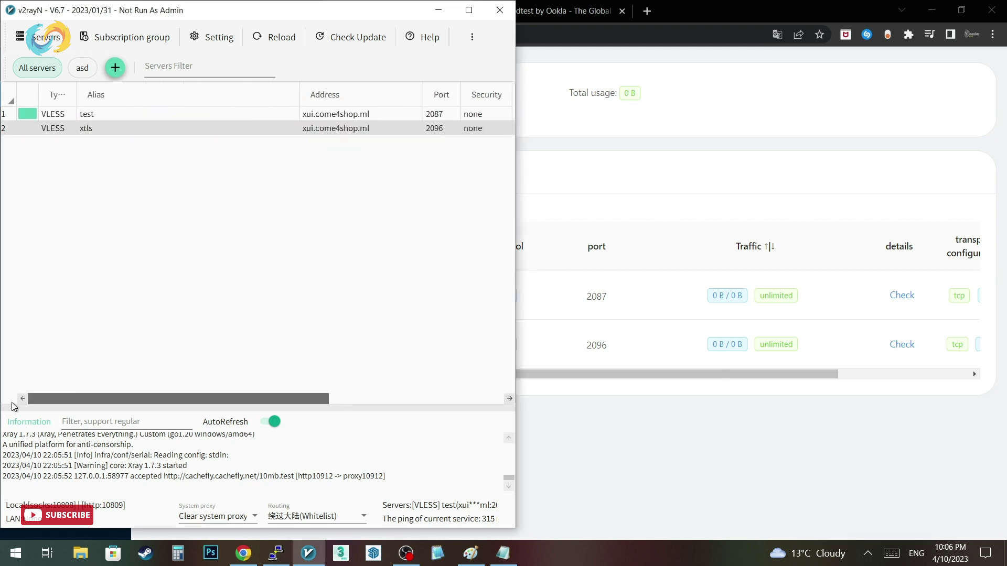
pyautogui.doubleClick(29, 128)
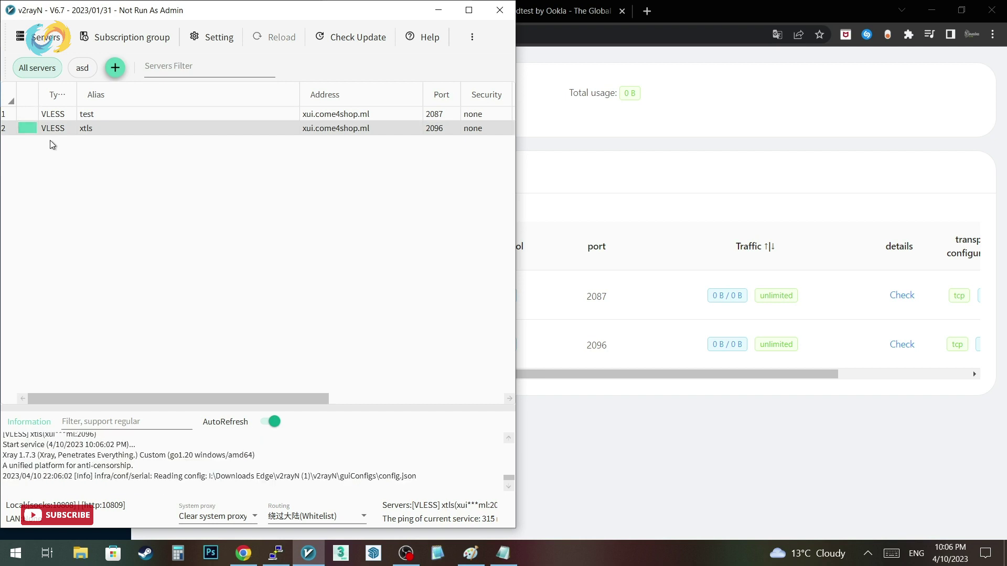
pyautogui.rightClick(53, 128)
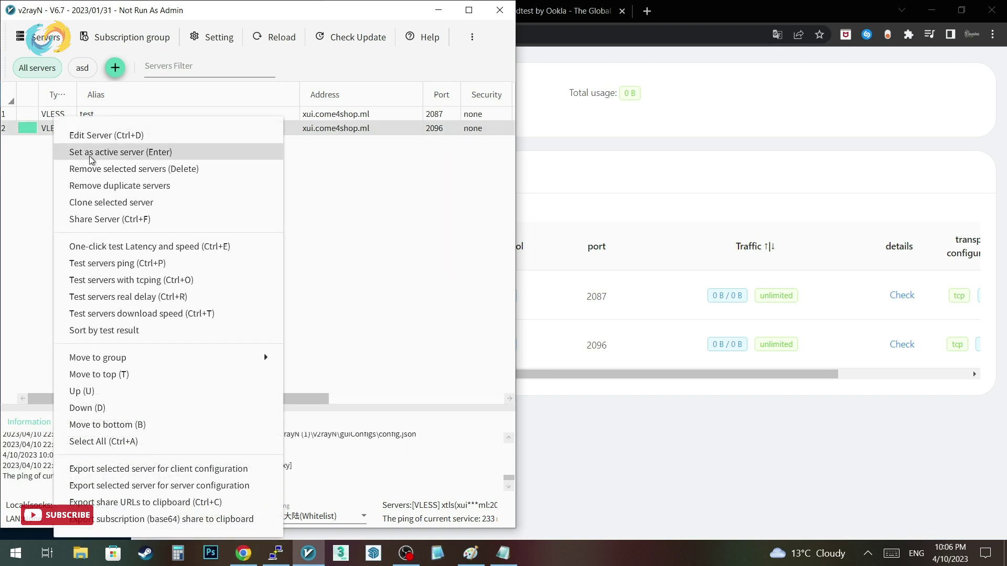
pyautogui.click(150, 155)
pyautogui.click(868, 553)
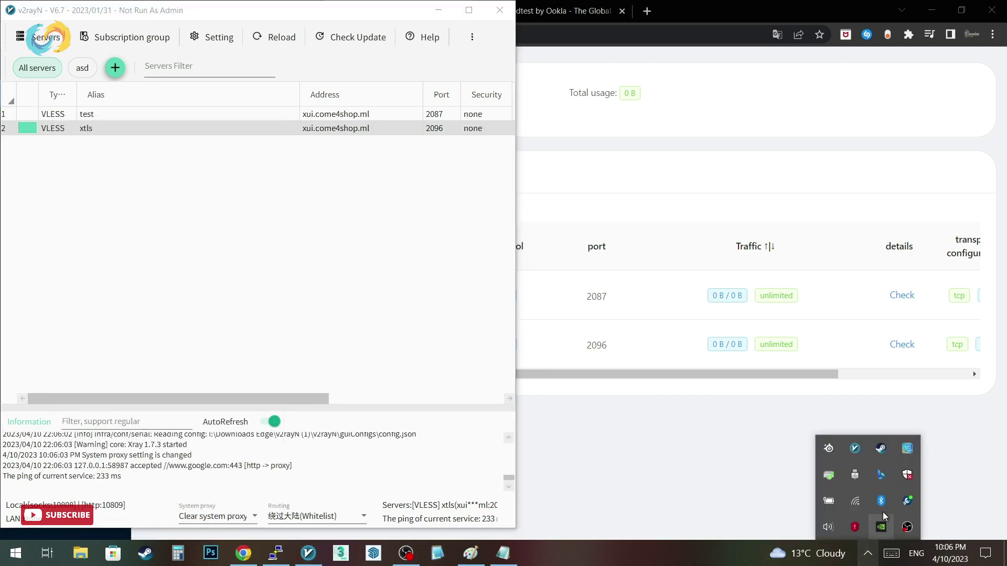
pyautogui.rightClick(856, 454)
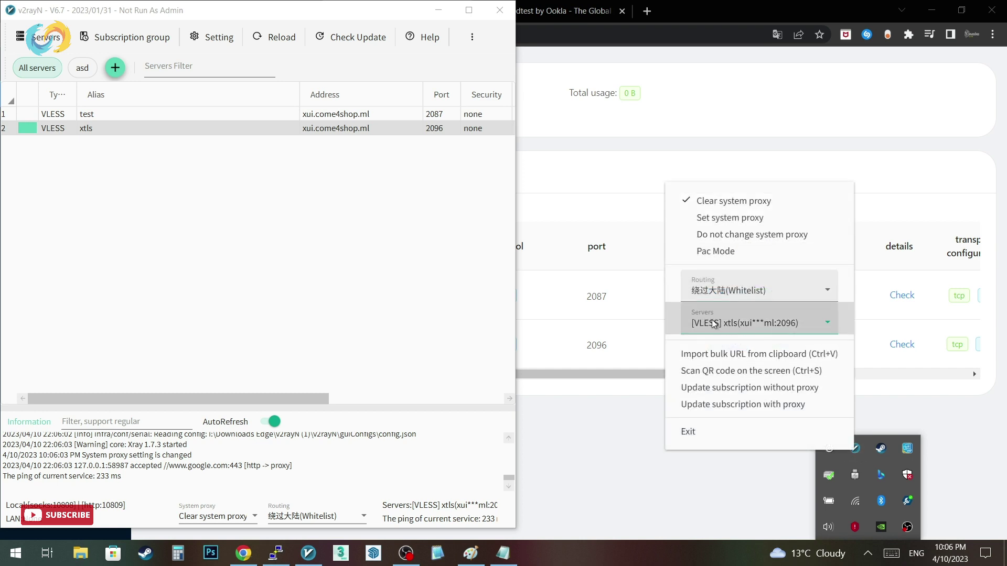
pyautogui.click(723, 219)
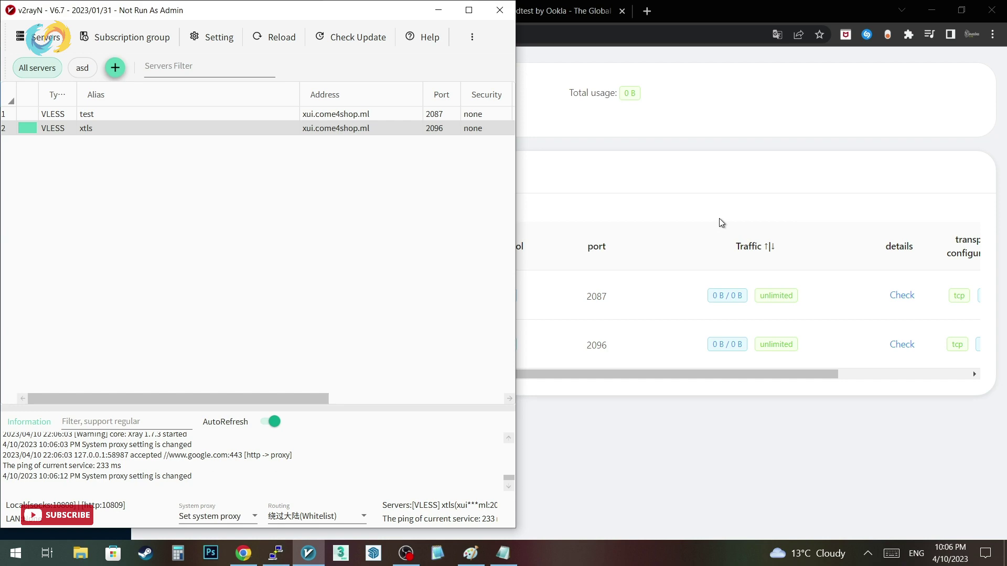
pyautogui.click(595, 150)
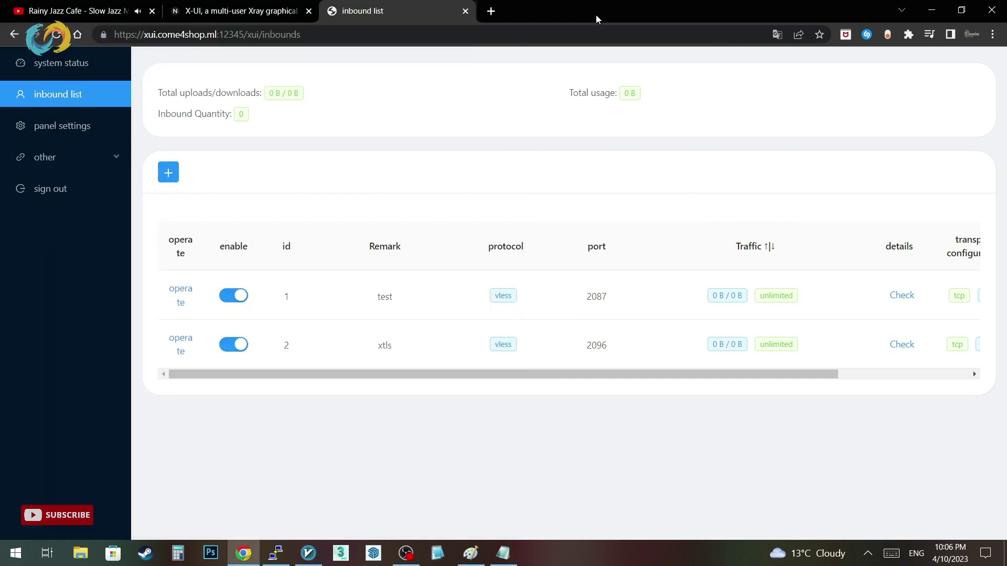
# Check the public IP on whatismyipaddress in a new tab
pyautogui.hotkey('ctrl', 't')
pyautogui.write('whati')
pyautogui.press('Return')
pyautogui.doubleClick(215, 270)
# Run Speedtest through the proxy: 37.98 Mbps download, 31 ms ping
pyautogui.hotkey('ctrl', 'l')
pyautogui.write('spe')
pyautogui.press('Return')
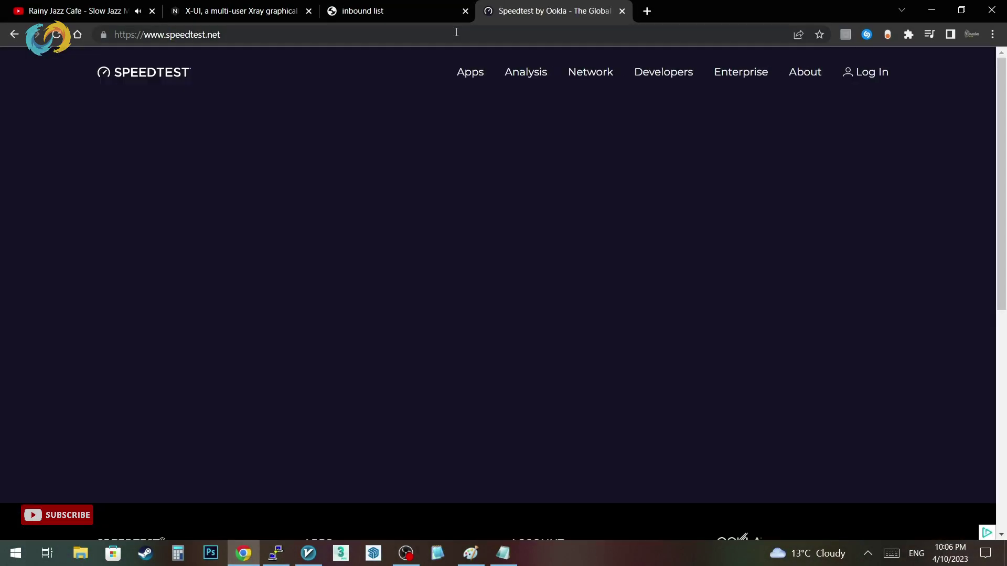
pyautogui.click(449, 285)
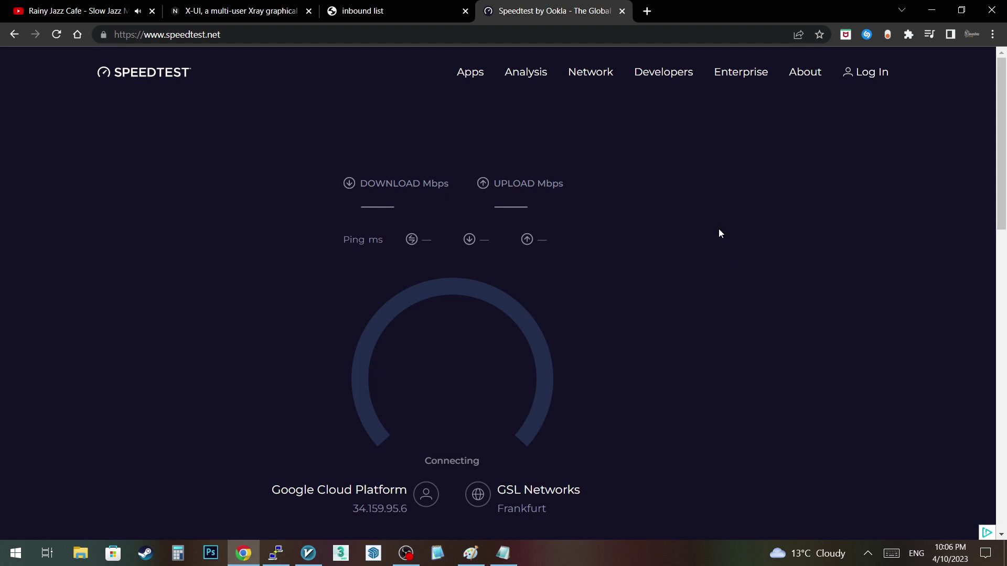